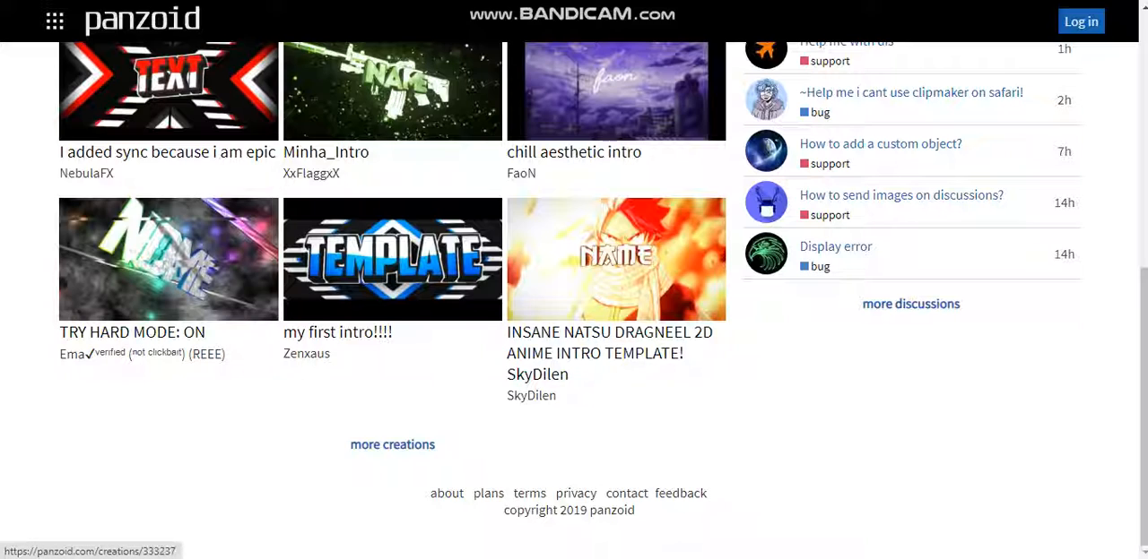
# Look over the creations featured on the home page and open the full creations listing
pyautogui.scroll(5, 609, 350)
pyautogui.scroll(1, 609, 350)
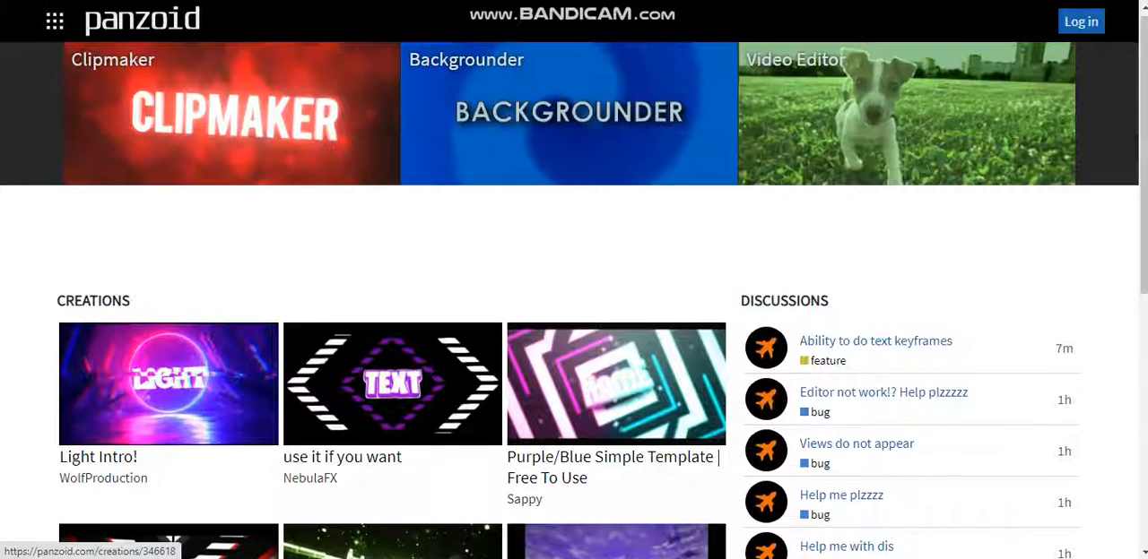
pyautogui.scroll(-2, 609, 350)
pyautogui.scroll(-2, 610, 350)
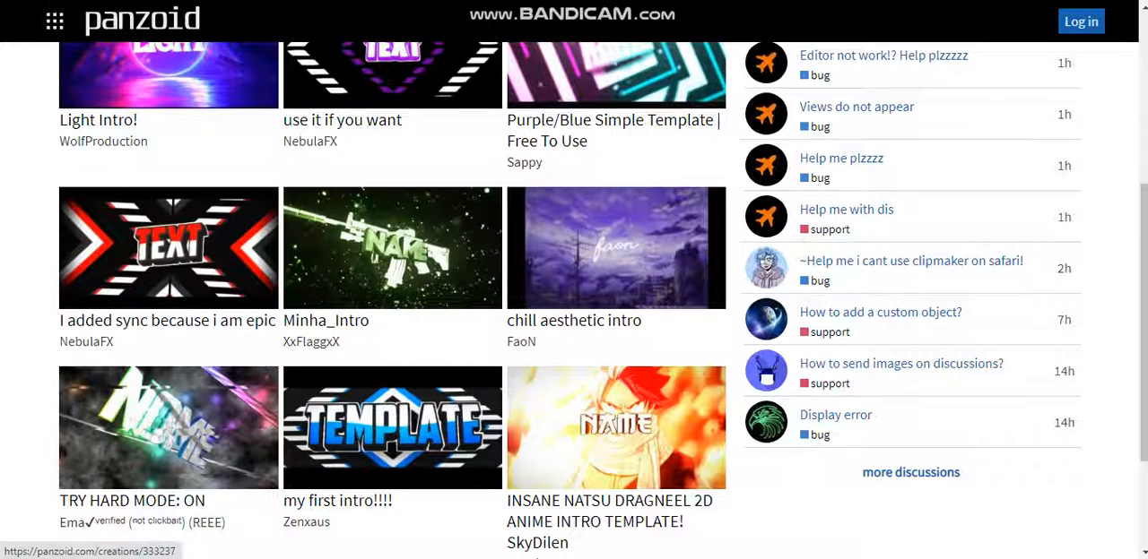
pyautogui.scroll(-2, 609, 349)
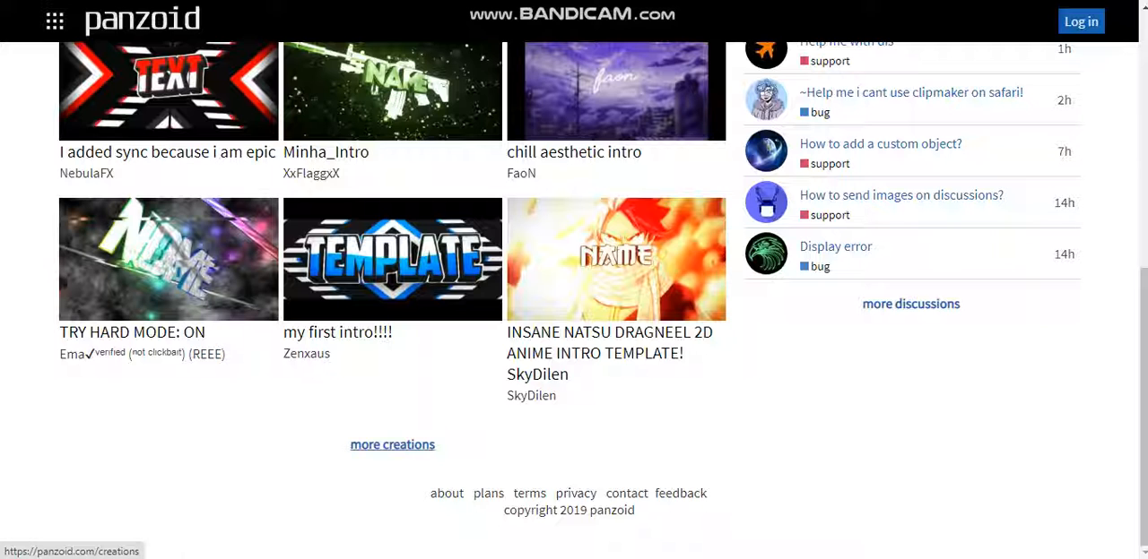
pyautogui.click(392, 444)
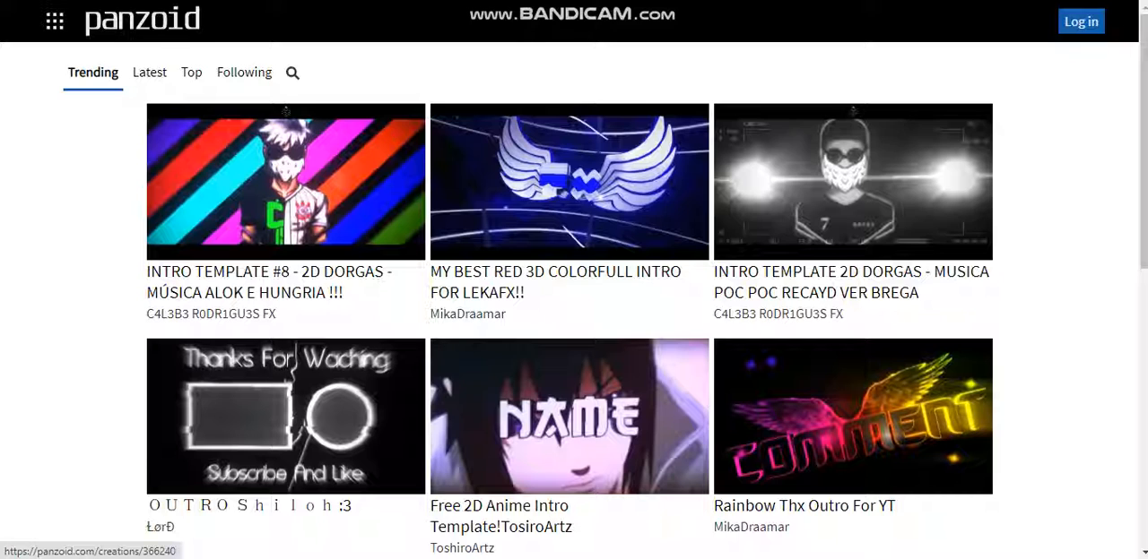
# Browse the trending creations to examine the available intro and outro templates
pyautogui.scroll(-4, 574, 295)
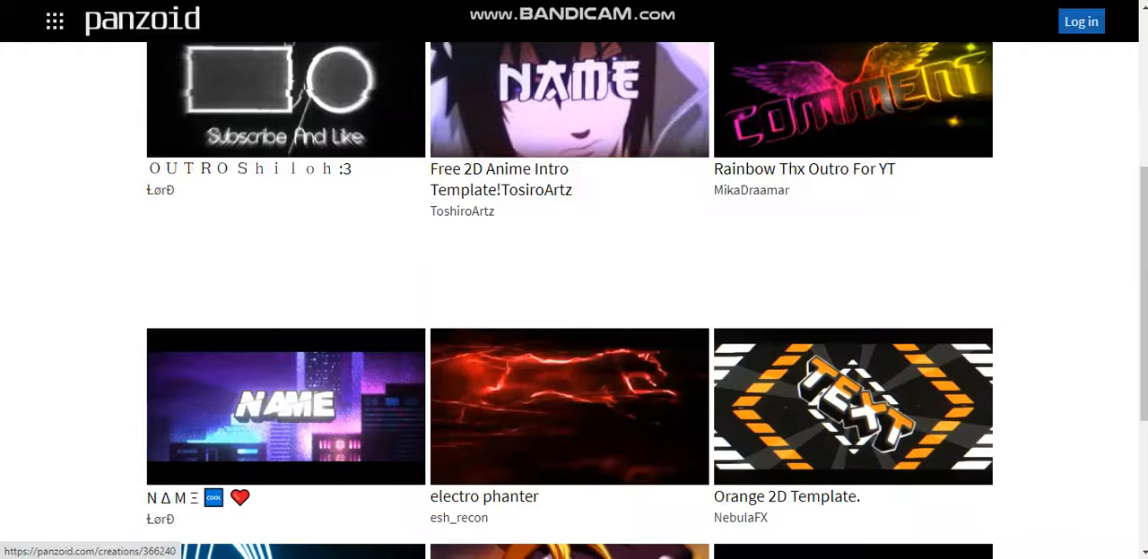
pyautogui.scroll(-3, 574, 296)
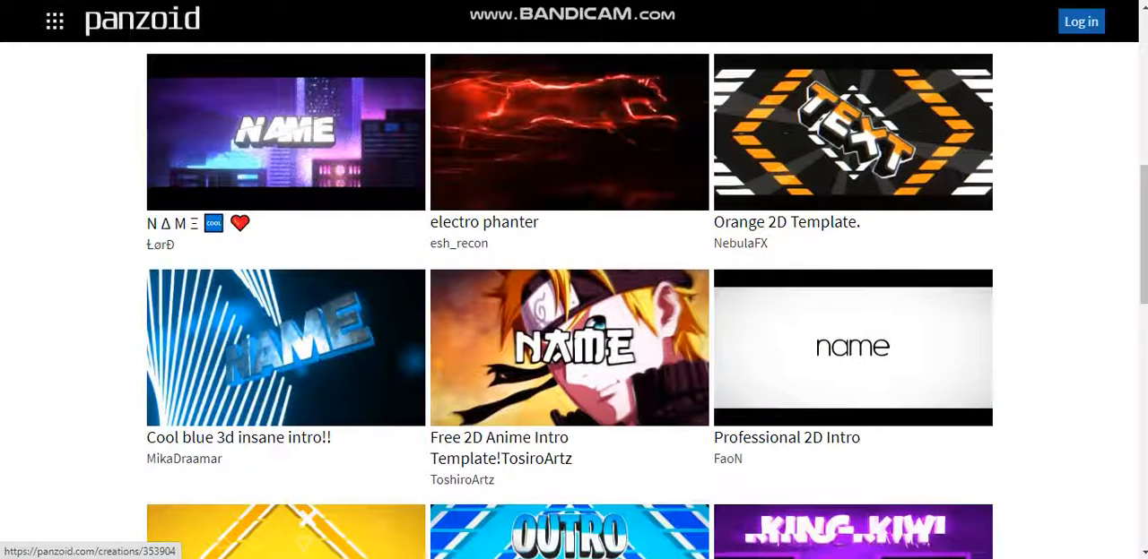
pyautogui.scroll(5, 574, 197)
pyautogui.scroll(-4, 574, 197)
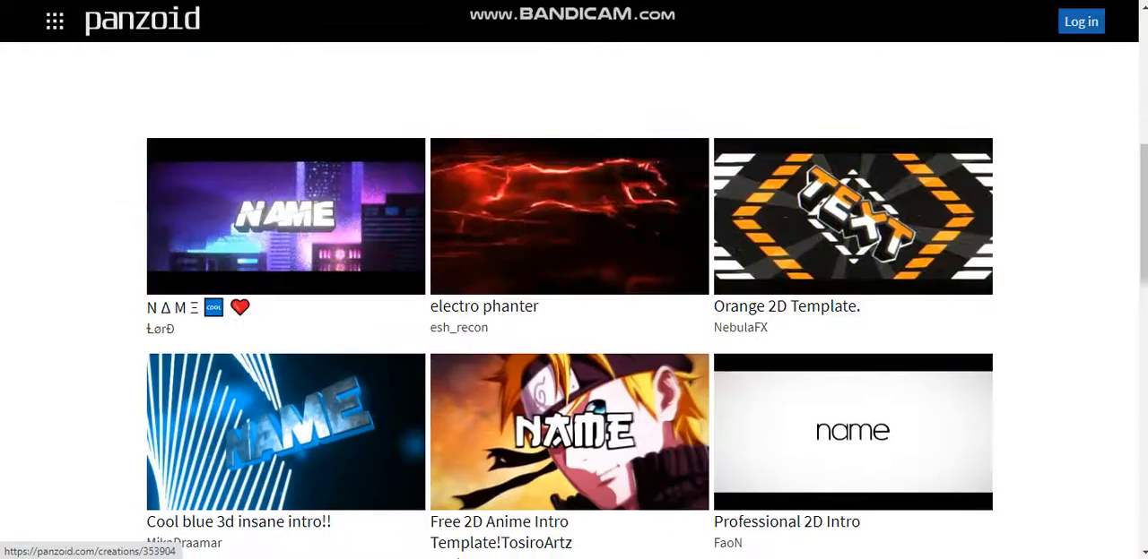
pyautogui.scroll(-5, 574, 296)
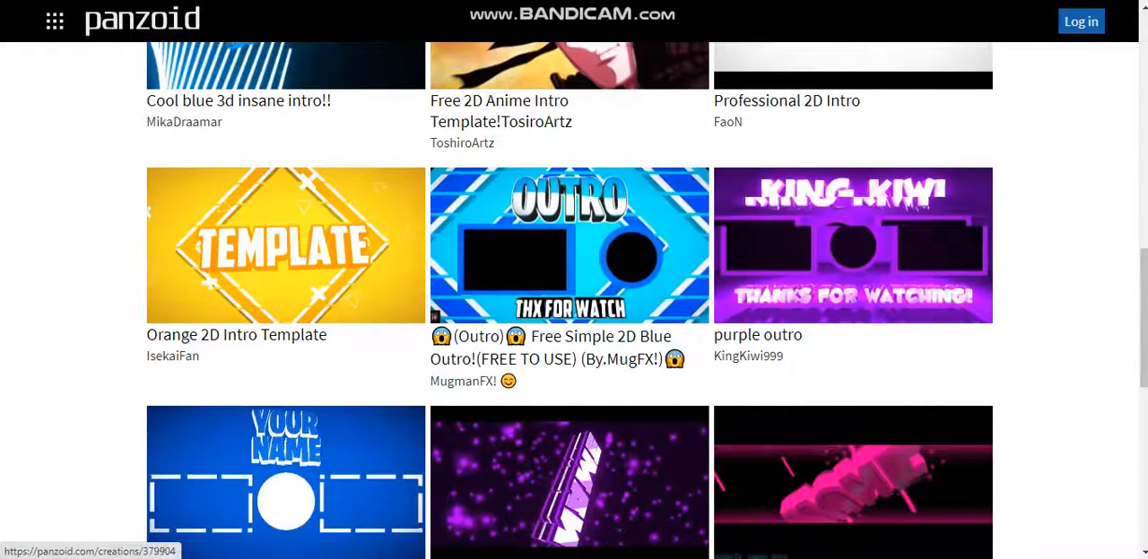
pyautogui.scroll(-7, 574, 295)
pyautogui.scroll(5, 574, 296)
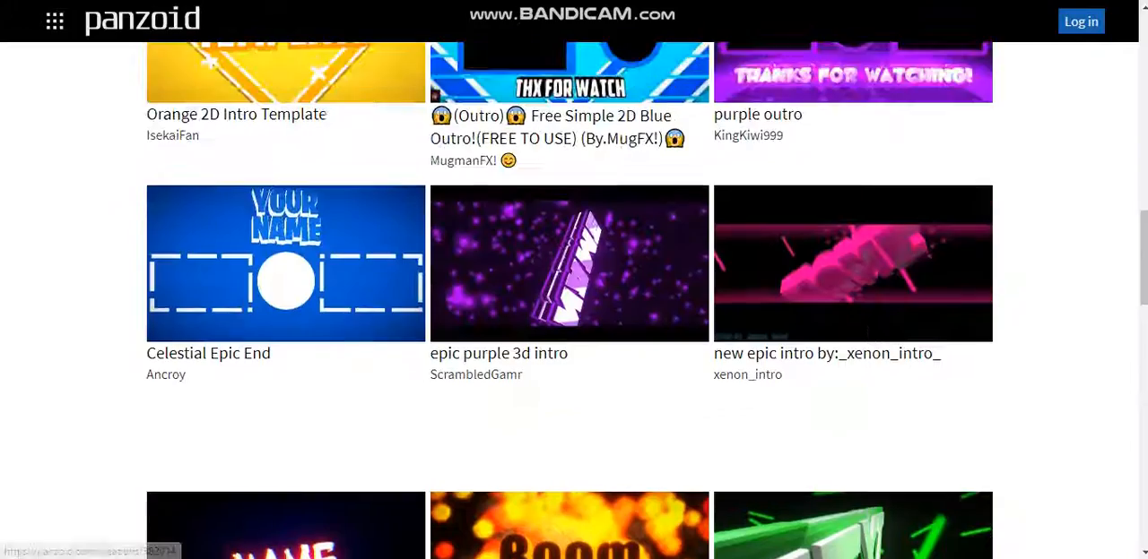
pyautogui.scroll(10, 285, 199)
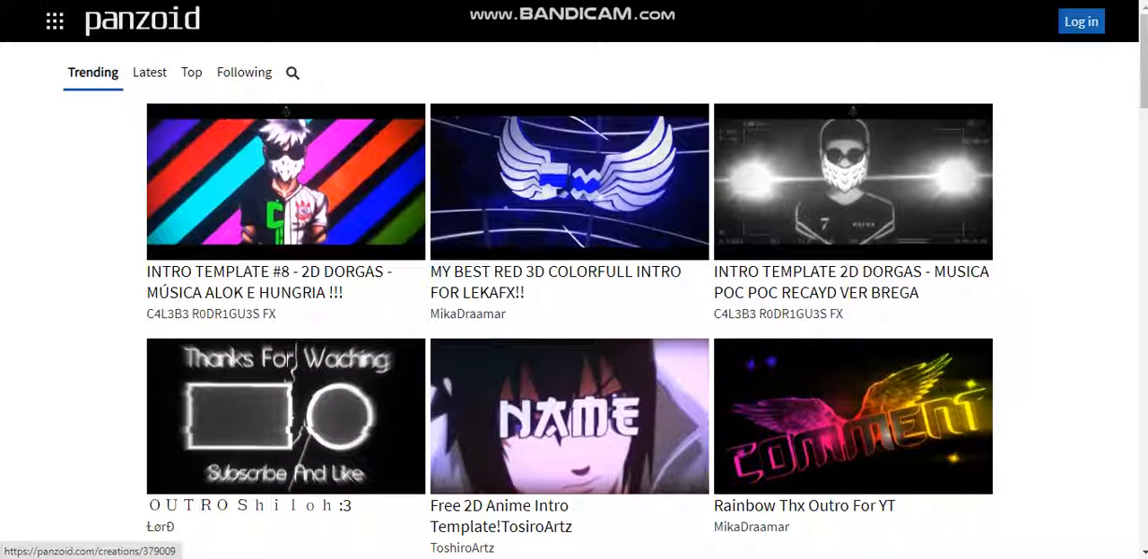
# Search the creations for "Call Of Duty"
pyautogui.click(293, 73)
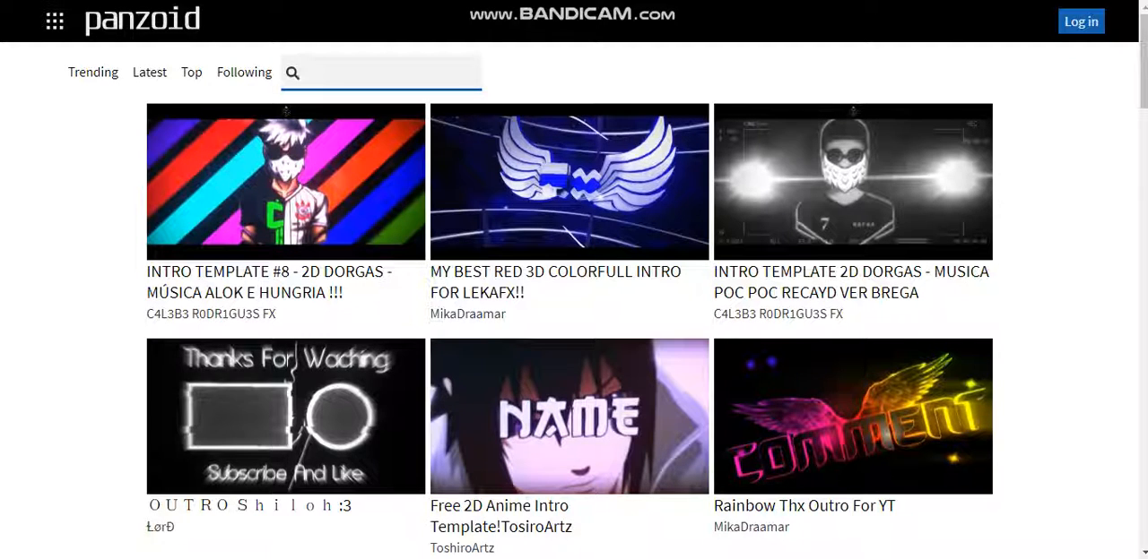
pyautogui.write('Call')
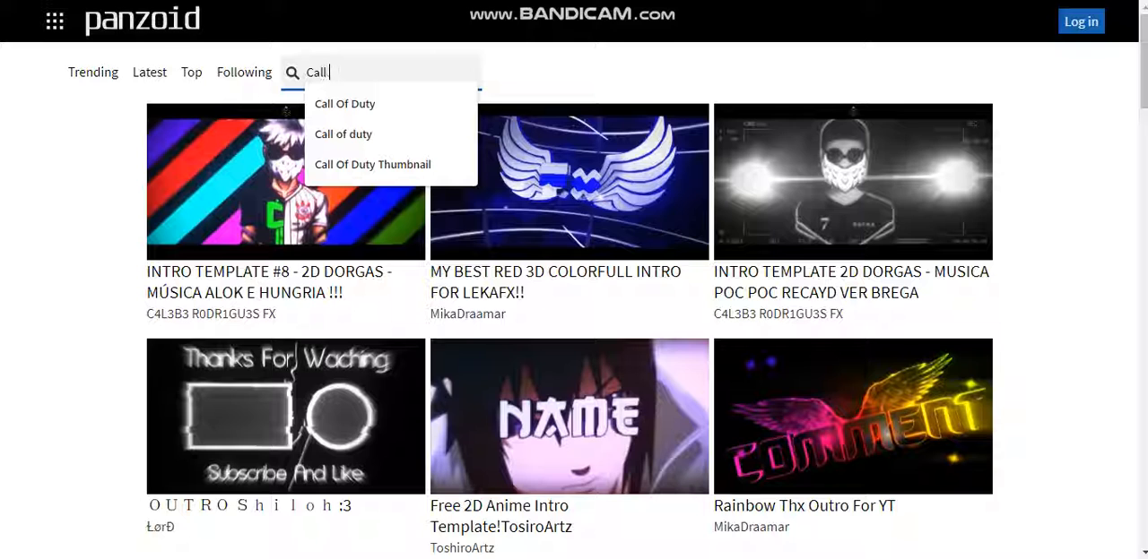
pyautogui.write(' of duty')
pyautogui.press('Down')
pyautogui.press('Down')
pyautogui.press('Down')
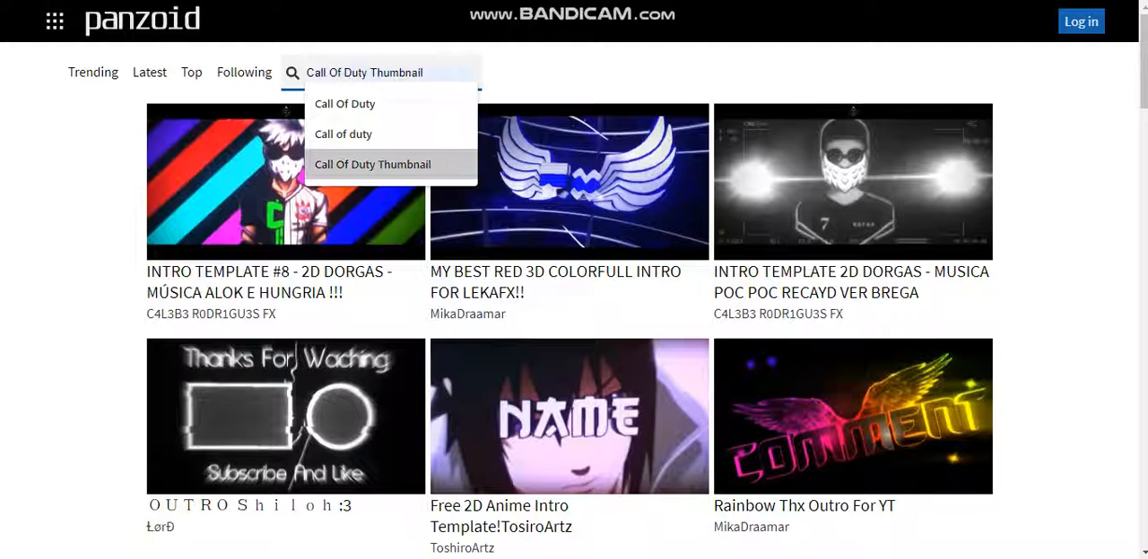
pyautogui.press('Return')
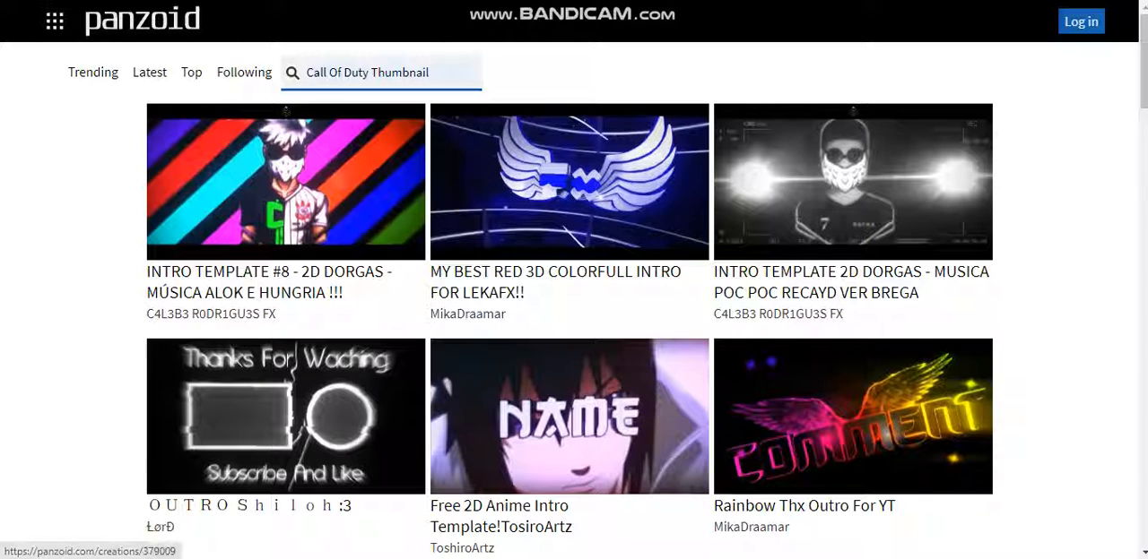
pyautogui.press('BackSpace')
pyautogui.press('BackSpace')
pyautogui.press('BackSpace')
pyautogui.press('BackSpace')
pyautogui.press('BackSpace')
pyautogui.press('BackSpace')
pyautogui.press('BackSpace')
pyautogui.press('BackSpace')
pyautogui.press('BackSpace')
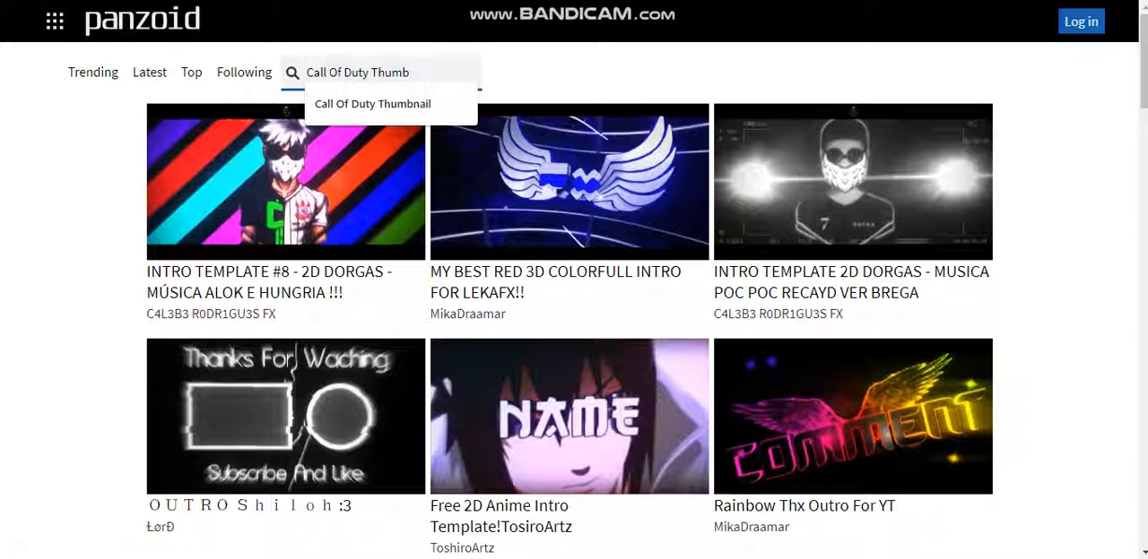
pyautogui.press('Return')
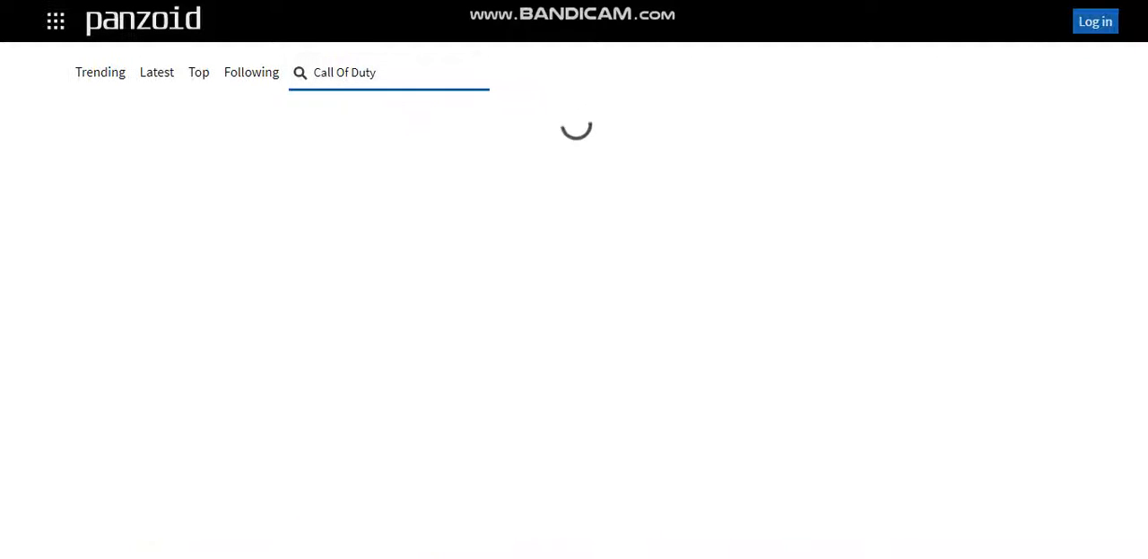
# Browse the Call Of Duty search results for a suitable intro template
pyautogui.scroll(-5, 569, 314)
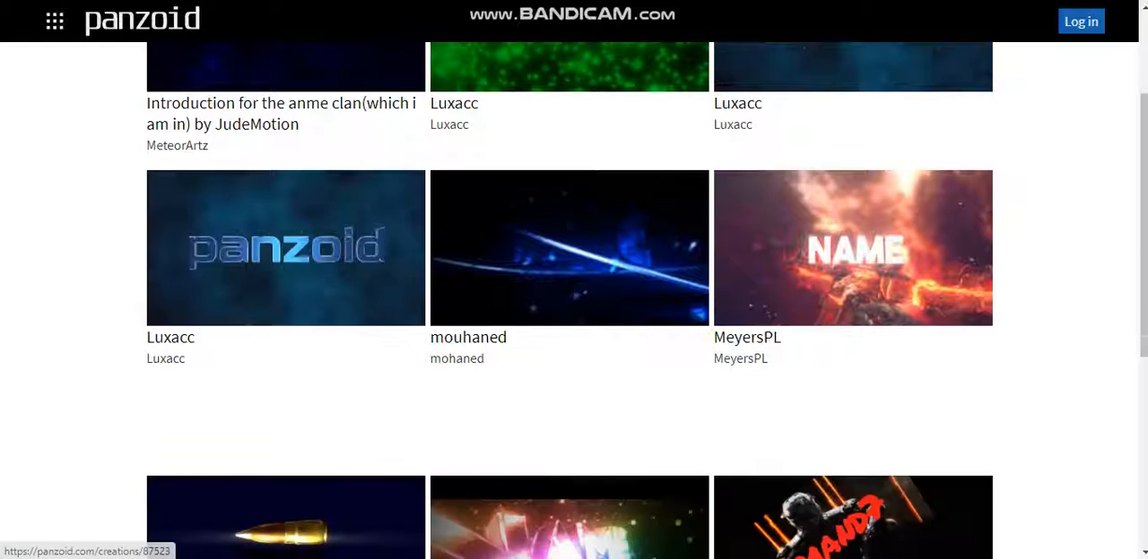
pyautogui.scroll(3, 569, 314)
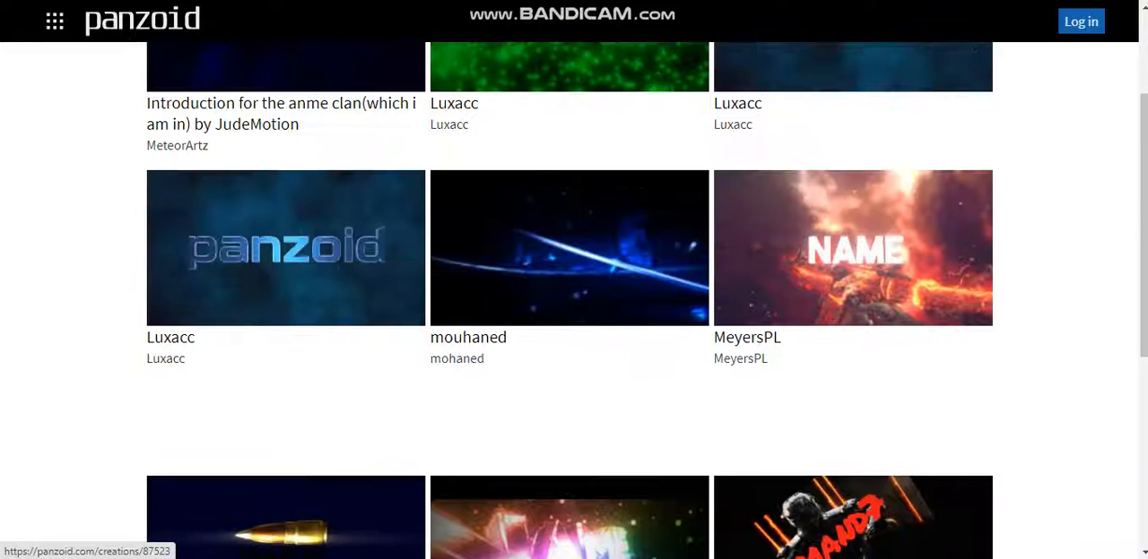
pyautogui.scroll(-4, 569, 314)
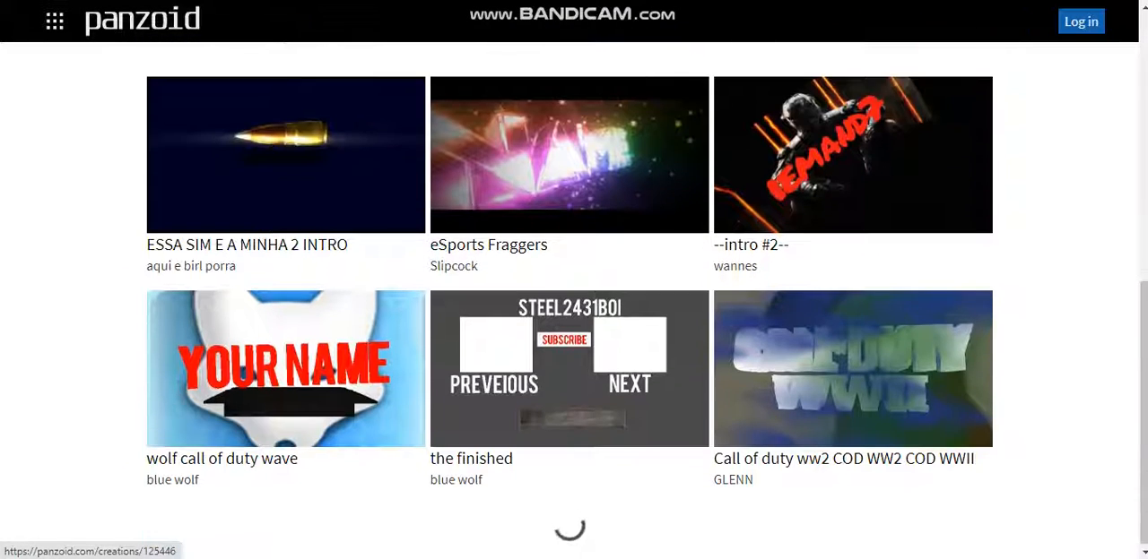
pyautogui.scroll(-5, 570, 313)
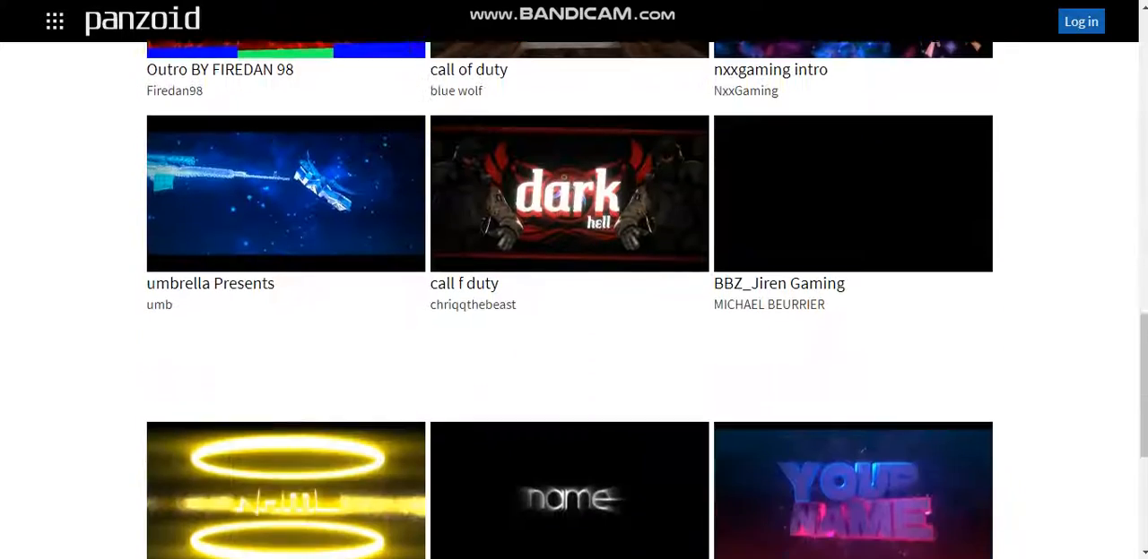
pyautogui.scroll(-5, 569, 313)
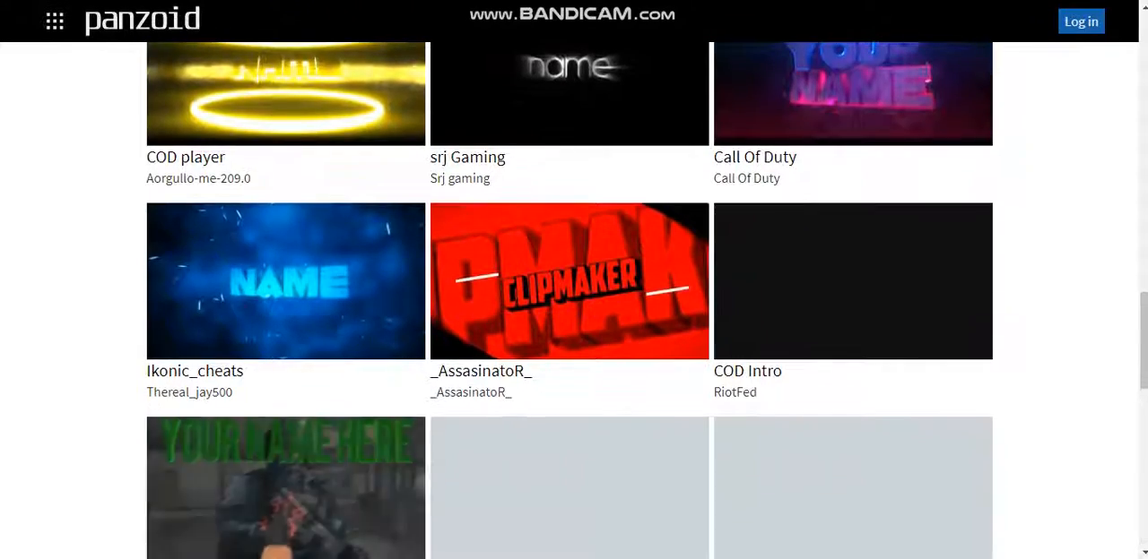
pyautogui.scroll(-5, 890, 324)
pyautogui.rightClick(890, 324)
pyautogui.click(888, 321)
pyautogui.scroll(-5, 888, 321)
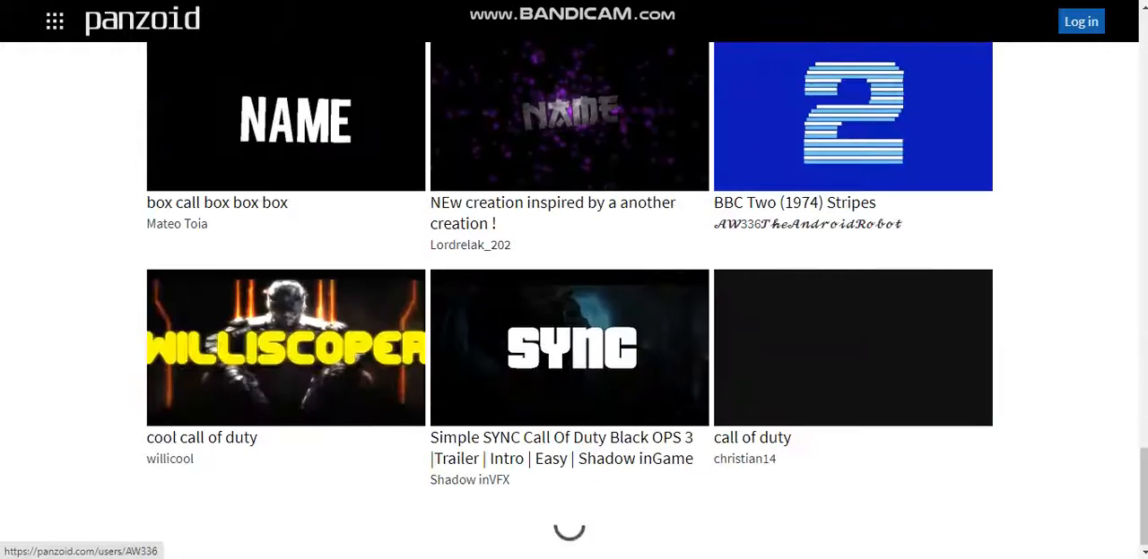
pyautogui.scroll(-15, 888, 321)
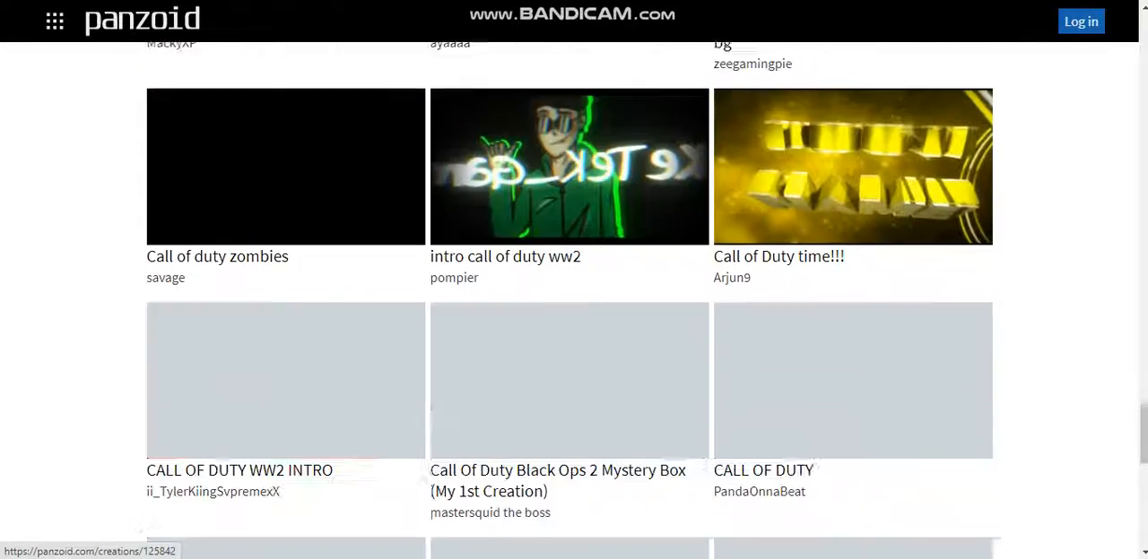
pyautogui.scroll(-9, 888, 321)
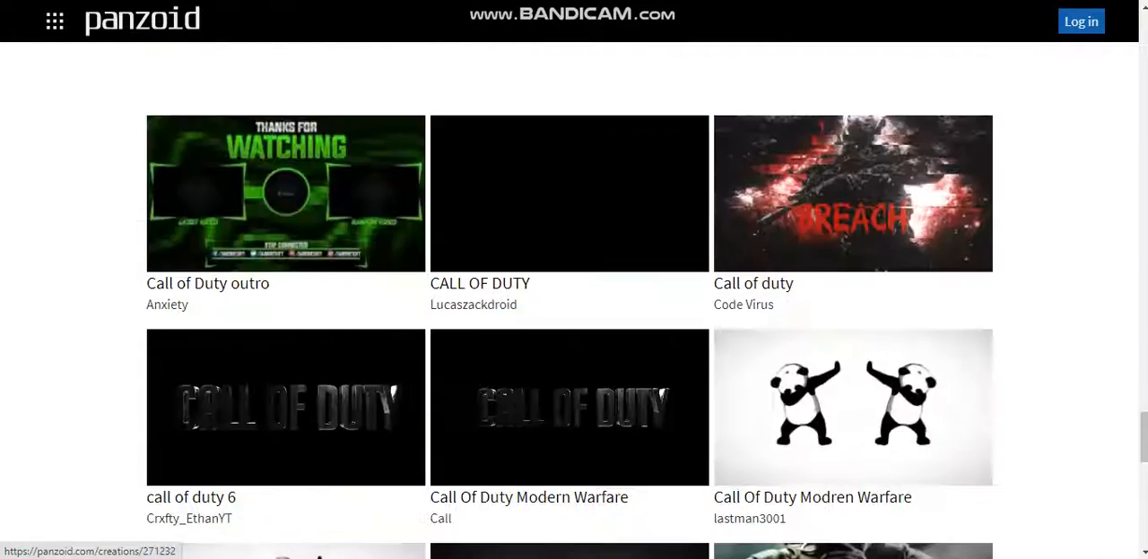
pyautogui.scroll(-1, 888, 321)
pyautogui.scroll(-8, 888, 321)
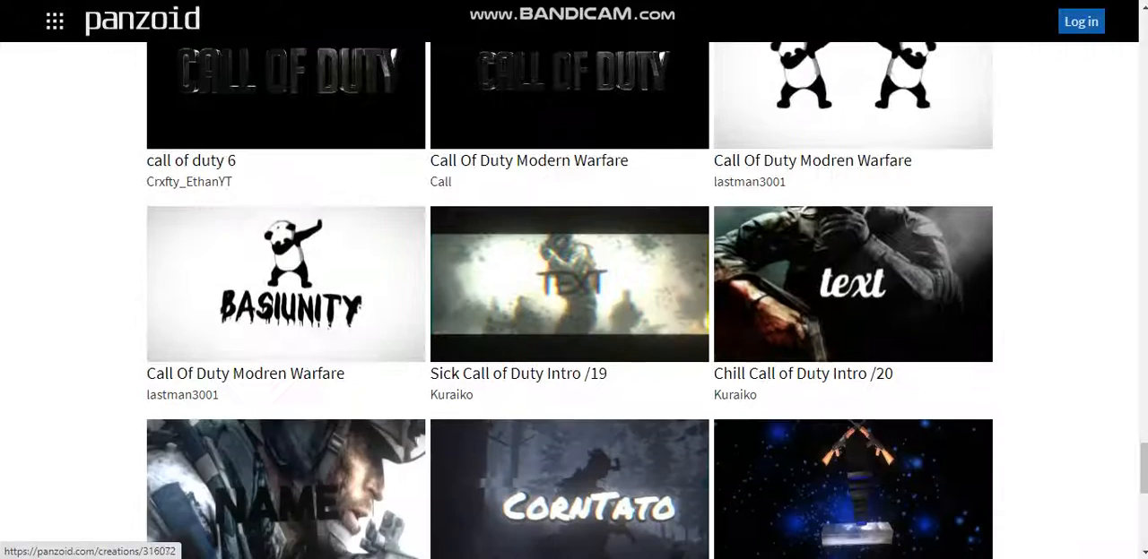
pyautogui.scroll(-2, 888, 321)
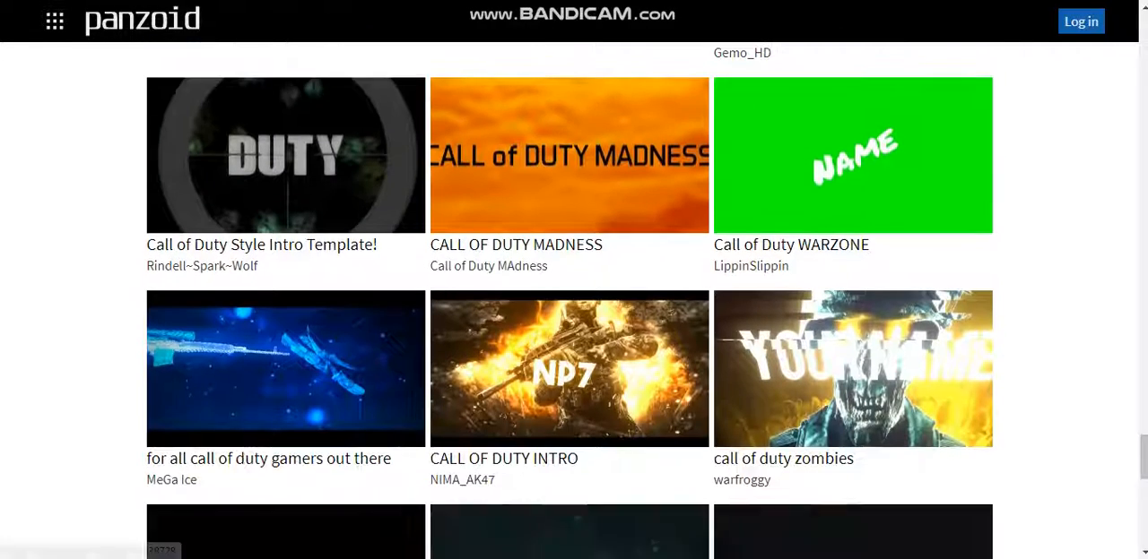
pyautogui.scroll(-2, 888, 321)
pyautogui.scroll(1, 888, 321)
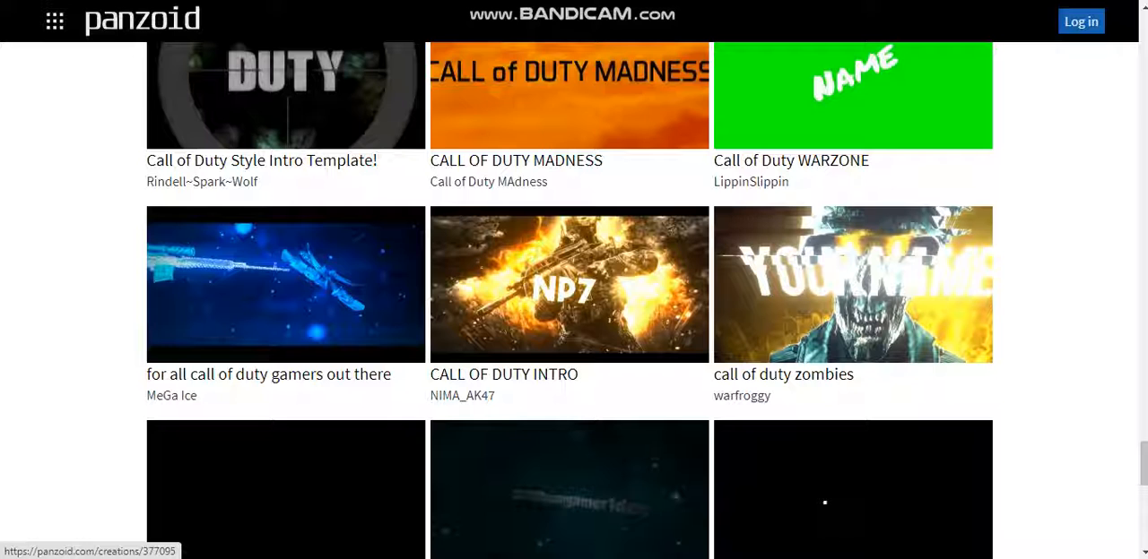
# Open the "CALL OF DUTY INTRO" template with the soldier in flames in Clipmaker
pyautogui.click(569, 289)
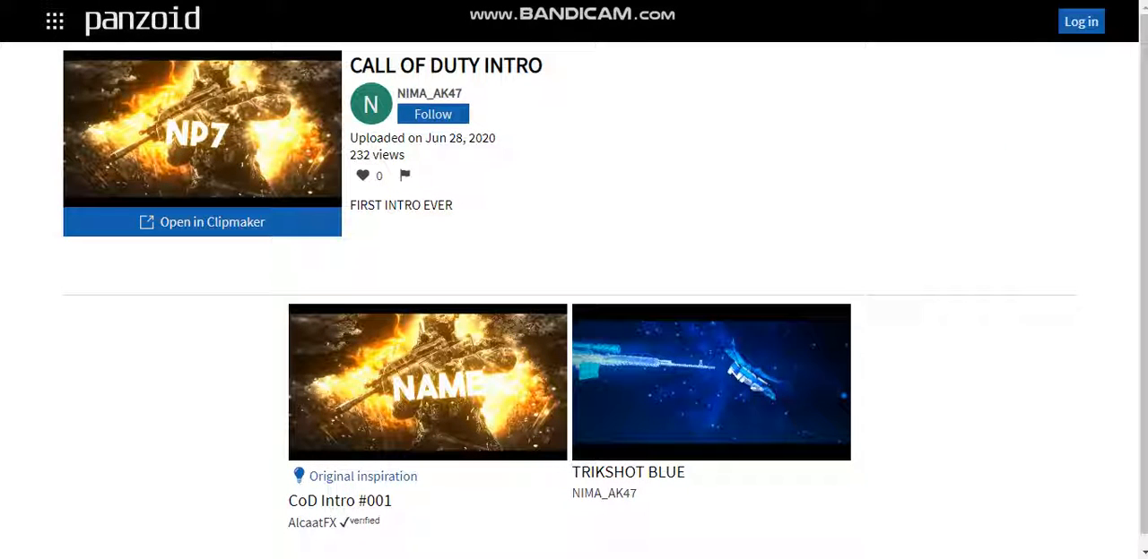
pyautogui.click(203, 223)
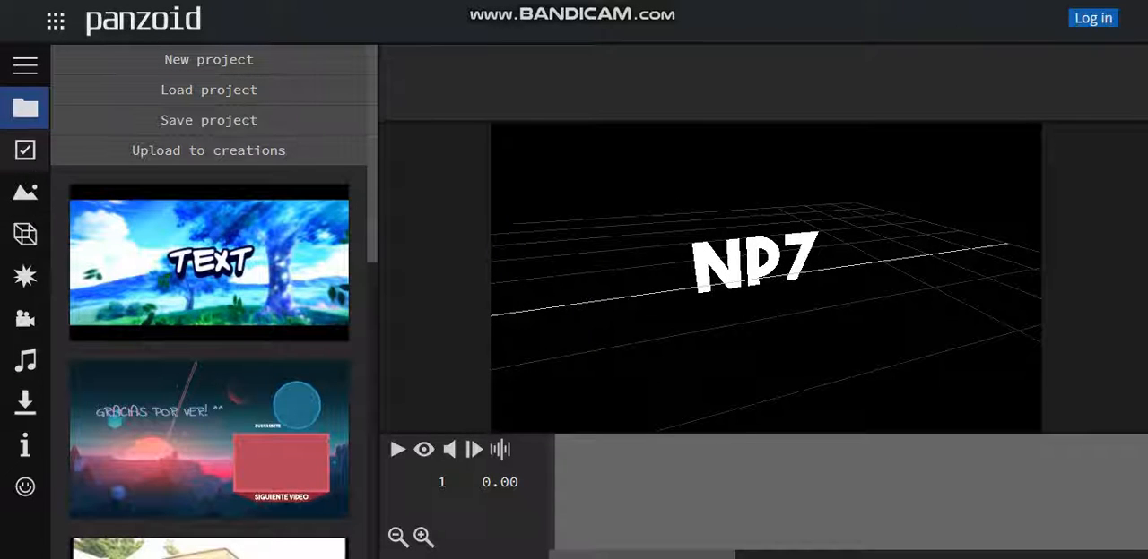
# Show the project's objects and play a preview of the intro animation, stopping it when done
pyautogui.click(25, 235)
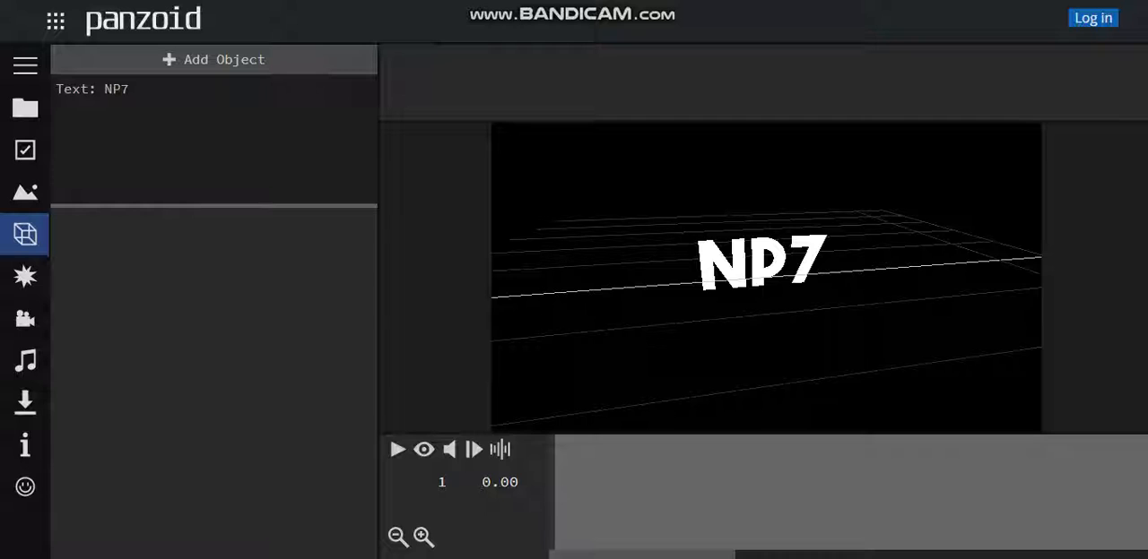
pyautogui.press('space')
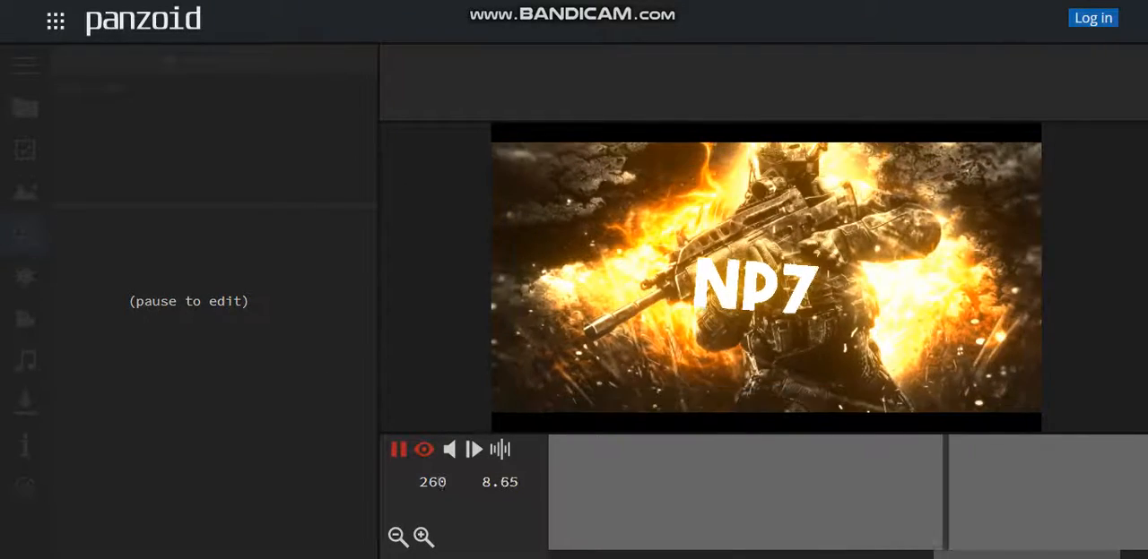
pyautogui.press('space')
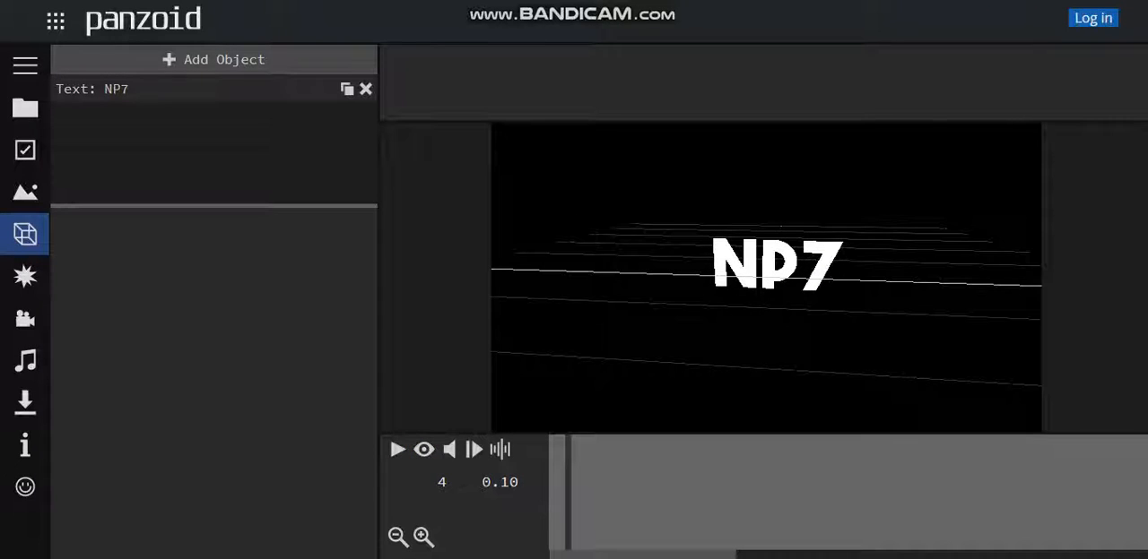
# Select the NP7 text object and look over its 3D text settings and the object types that can be added
pyautogui.click(193, 89)
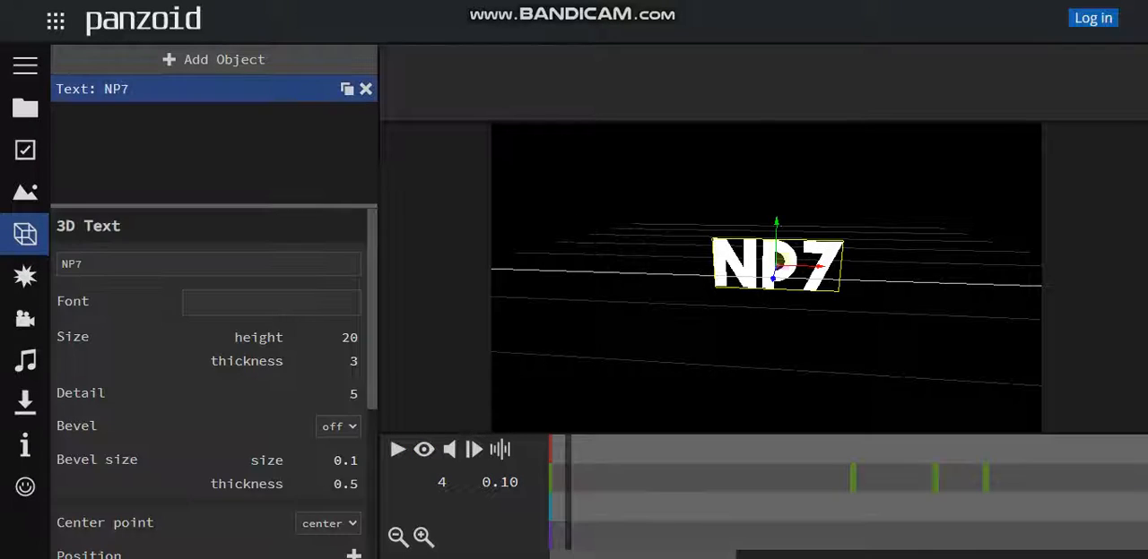
pyautogui.click(208, 264)
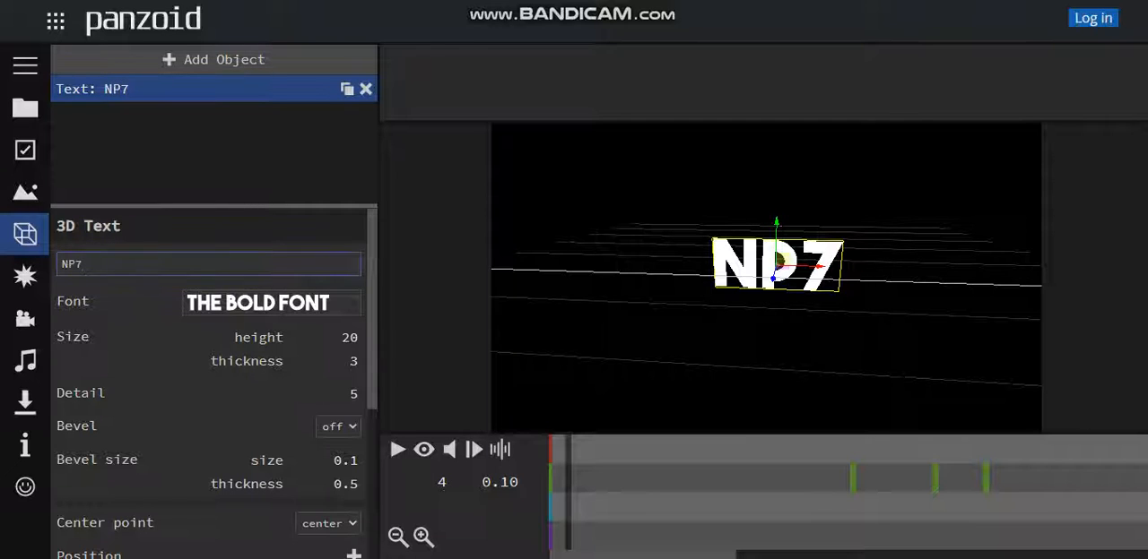
pyautogui.click(272, 303)
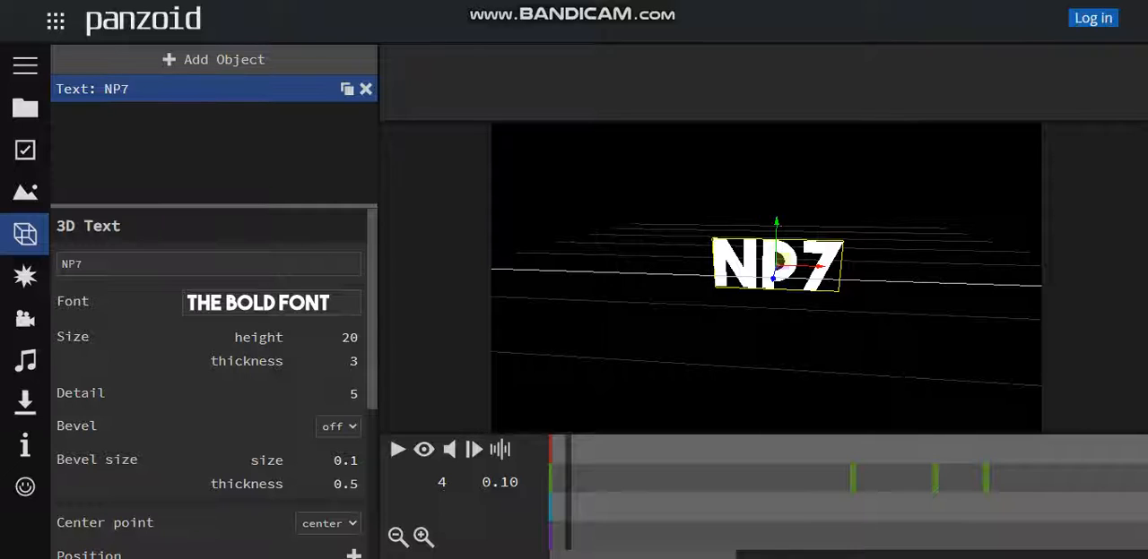
pyautogui.click(213, 60)
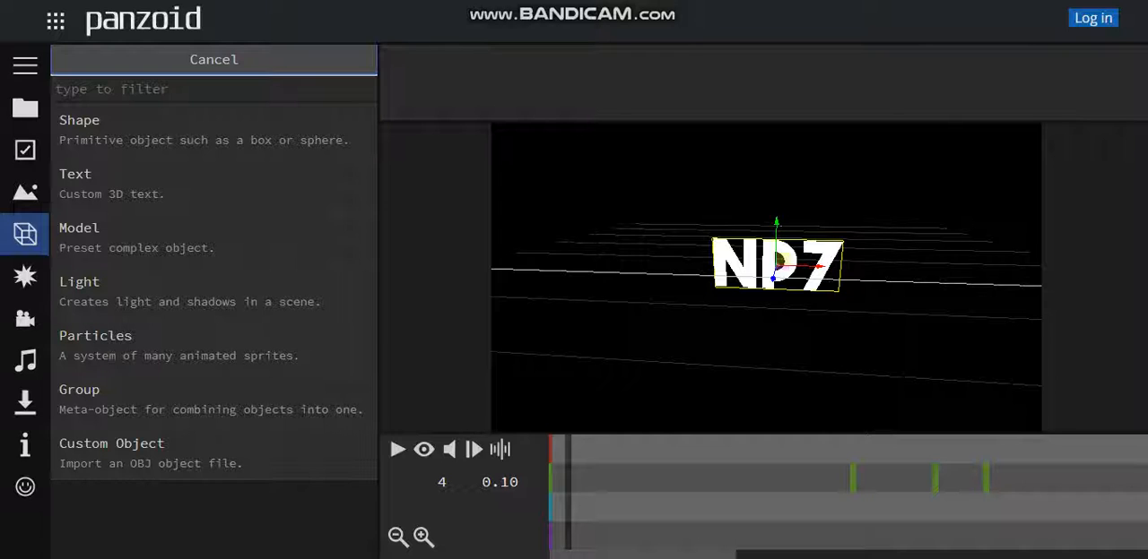
pyautogui.click(213, 60)
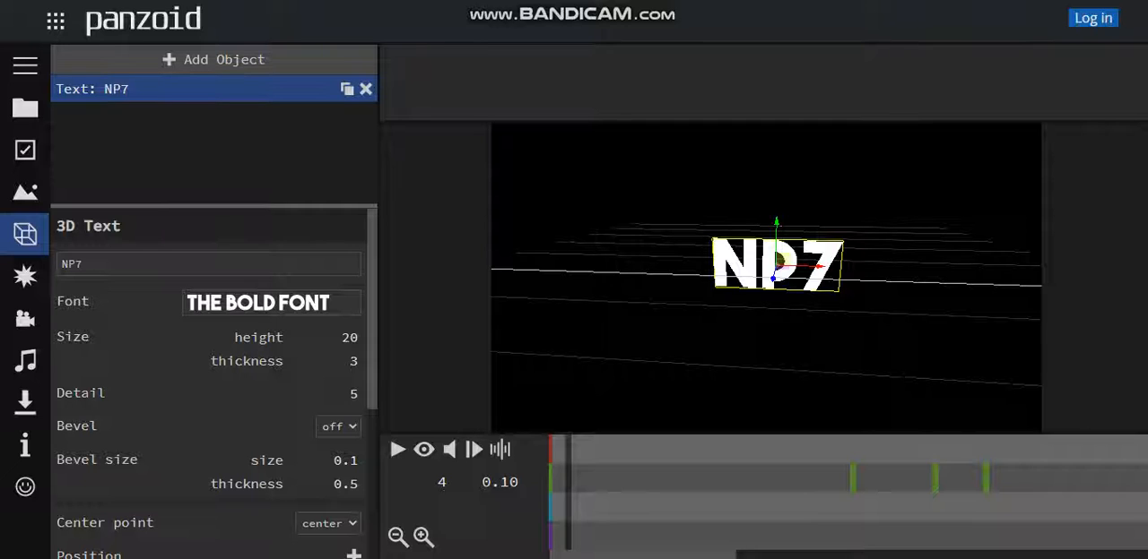
# Replace the 3D text's wording with "Noeaxines"
pyautogui.click(85, 265)
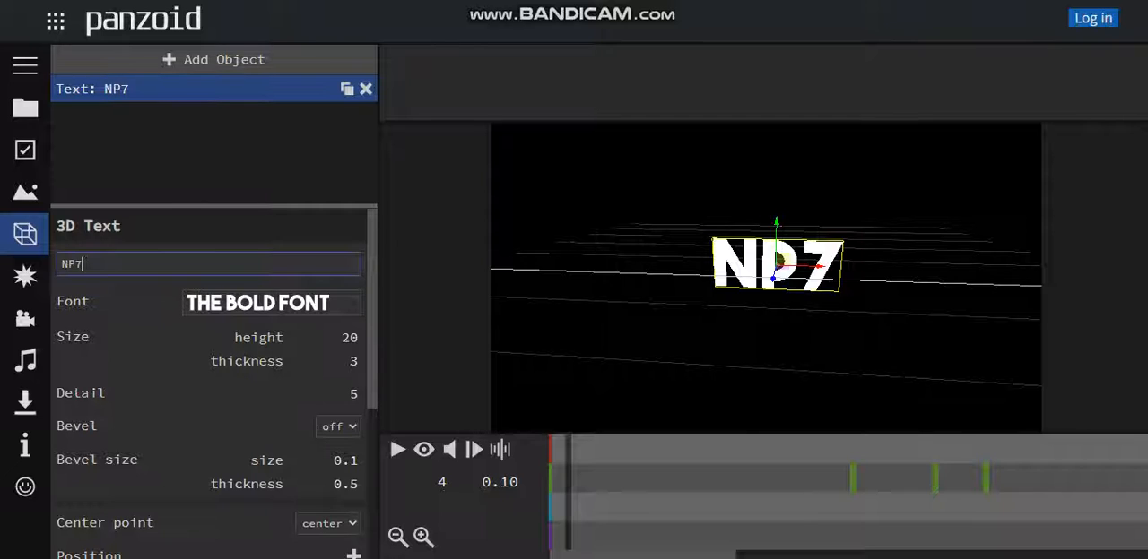
pyautogui.press('BackSpace')
pyautogui.press('BackSpace')
pyautogui.press('BackSpace')
pyautogui.write('Noeaxines')
pyautogui.press('Return')
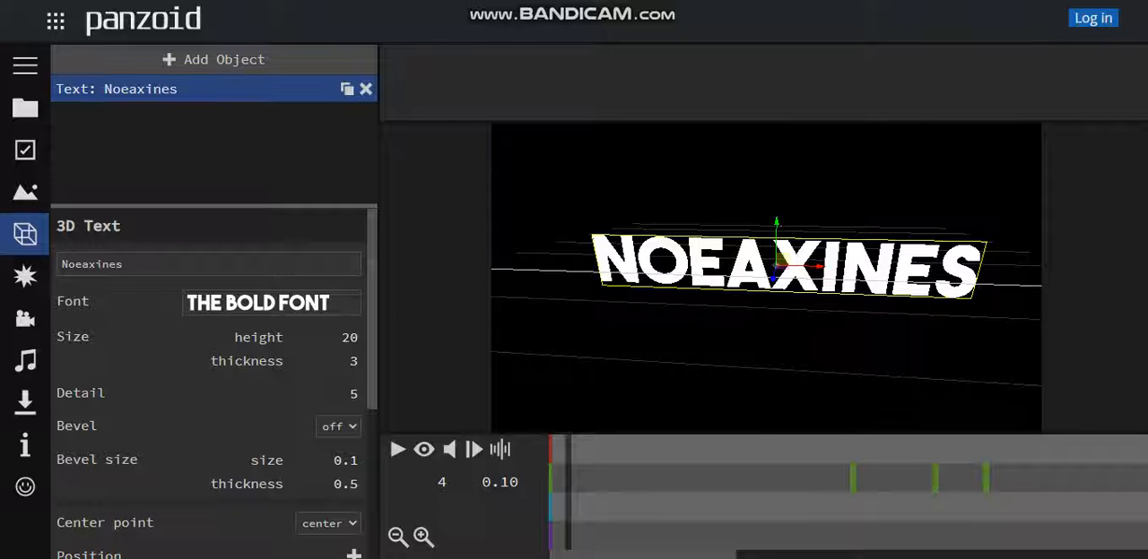
# Try the hamburgerheaven and timeless fonts on the 3D text
pyautogui.click(270, 303)
pyautogui.scroll(4, 276, 233)
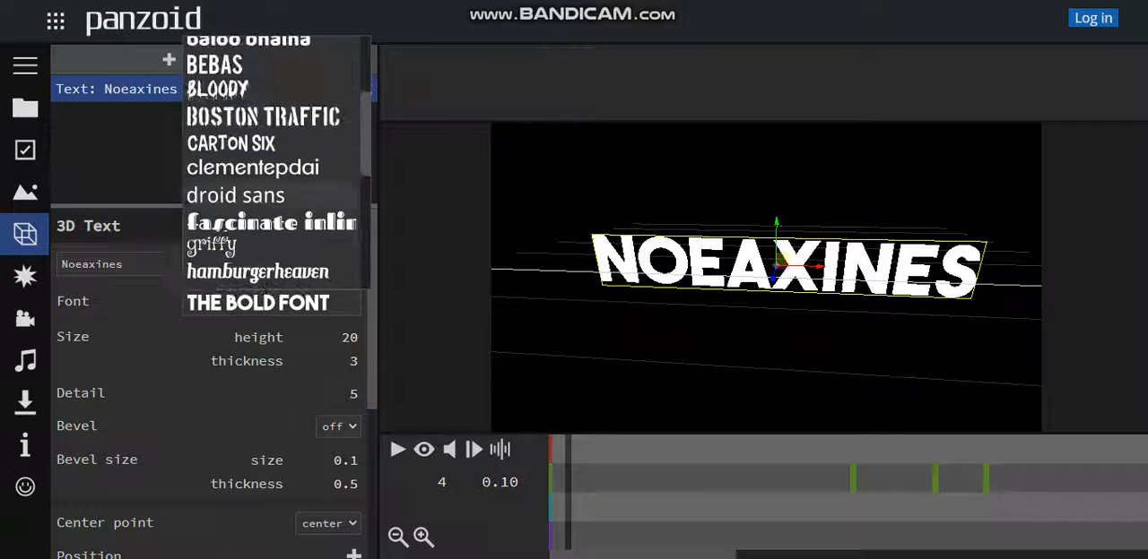
pyautogui.scroll(2, 274, 170)
pyautogui.scroll(-10, 274, 170)
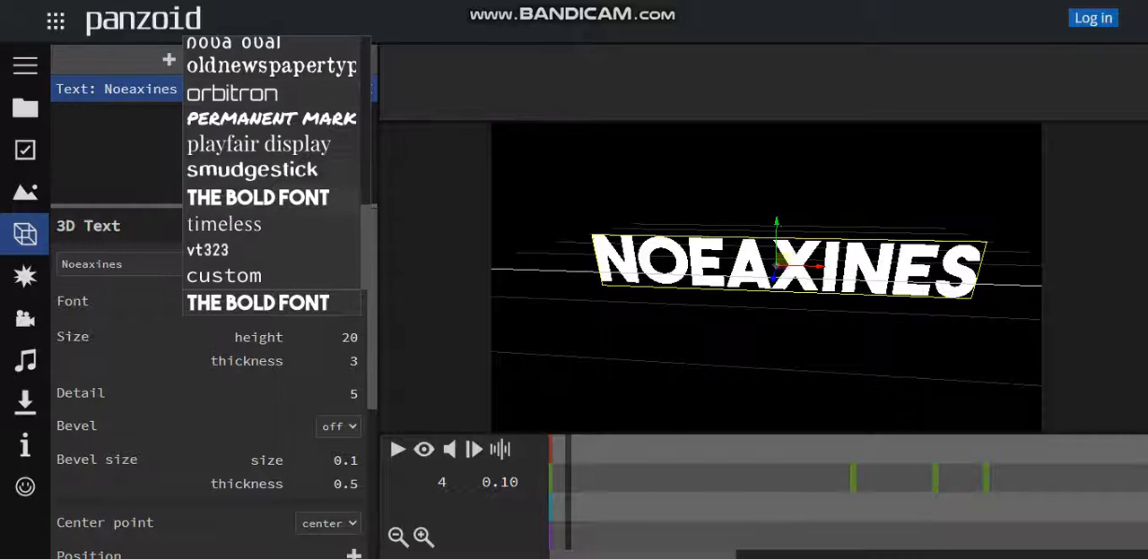
pyautogui.scroll(5, 274, 170)
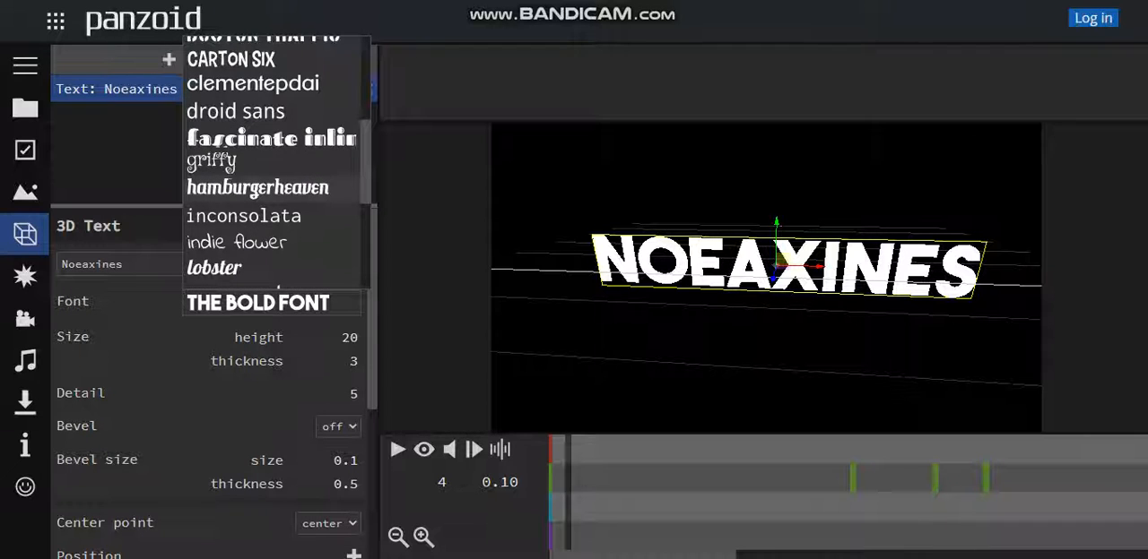
pyautogui.click(258, 187)
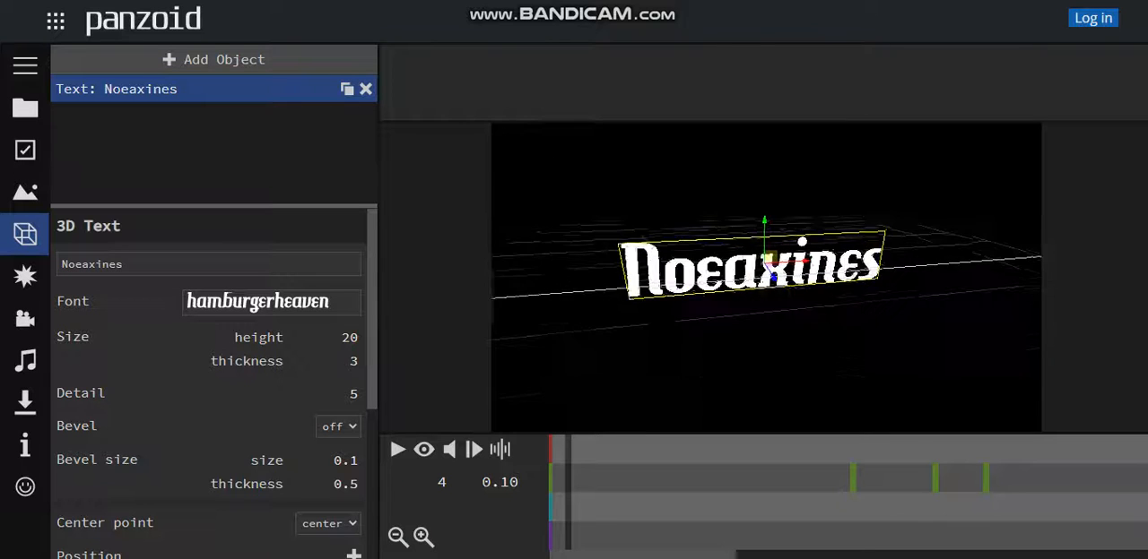
pyautogui.click(271, 302)
pyautogui.scroll(-3, 271, 224)
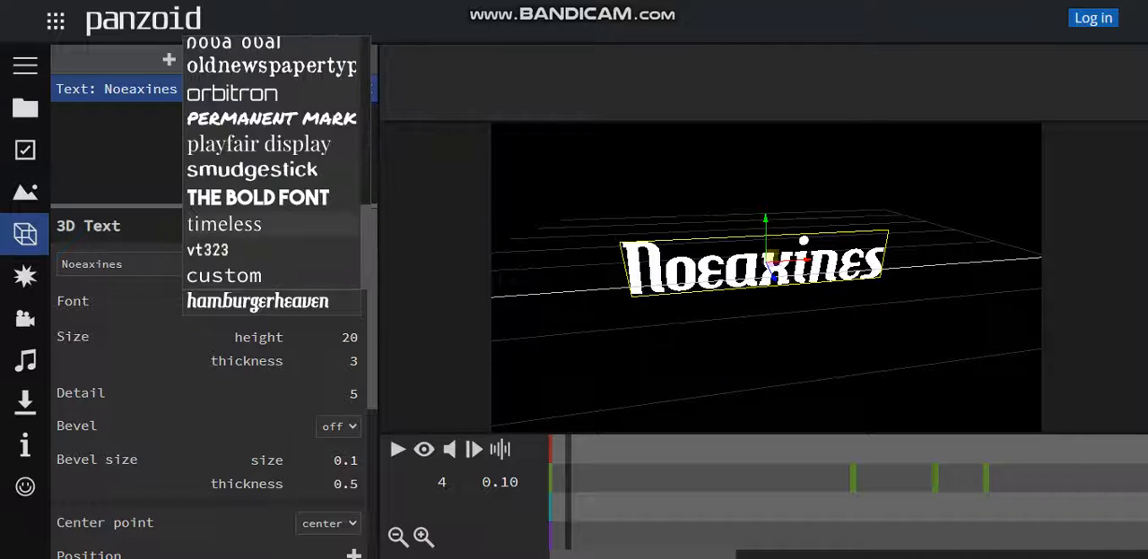
pyautogui.click(260, 225)
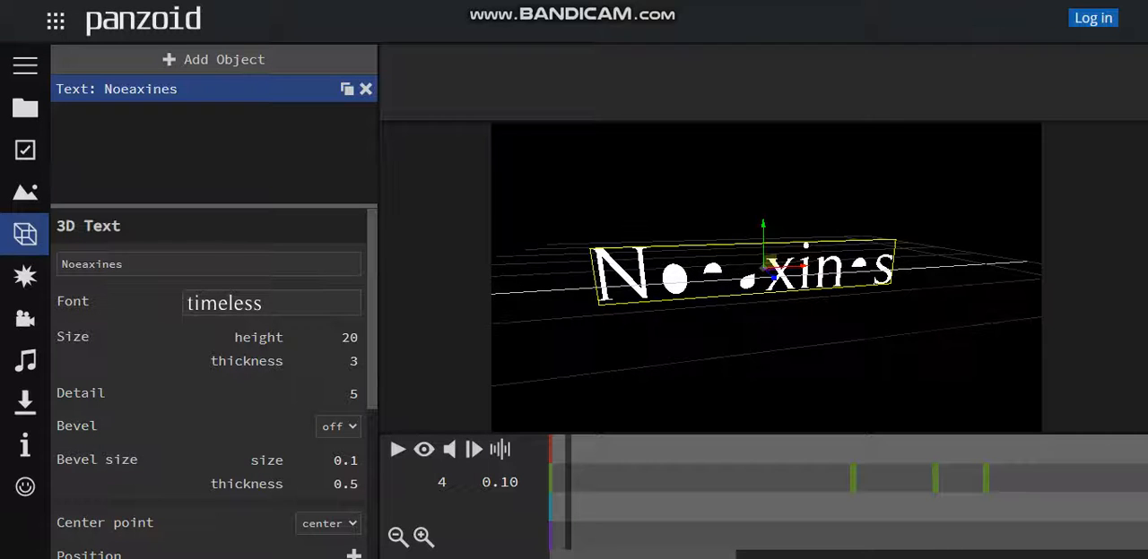
# Set the 3D text's font to Permanent Mark
pyautogui.click(270, 302)
pyautogui.click(264, 195)
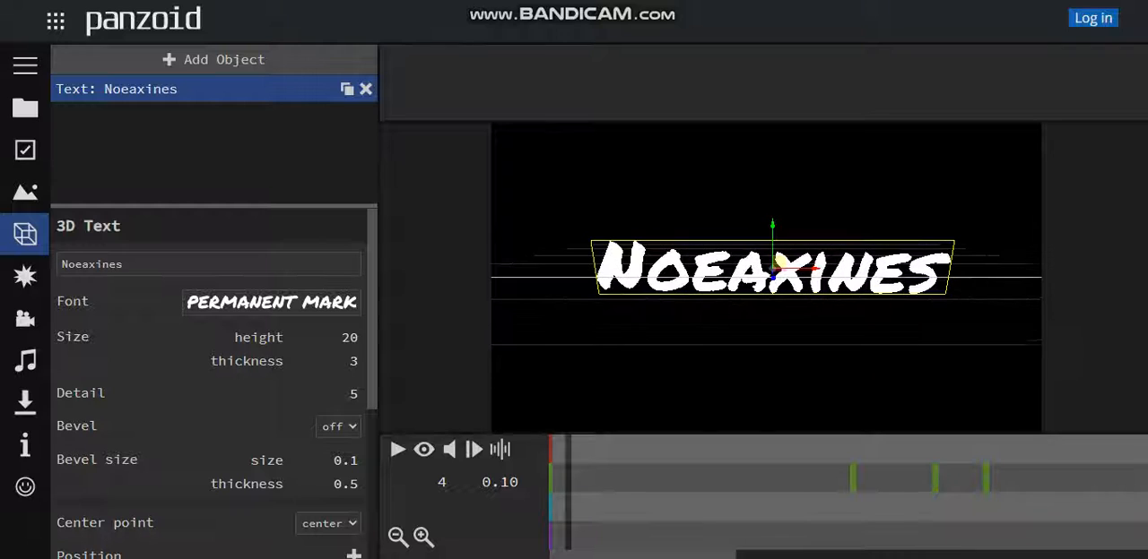
# Deepen the flat 3D text by setting its third scale value to 0.801
pyautogui.scroll(-3, 213, 376)
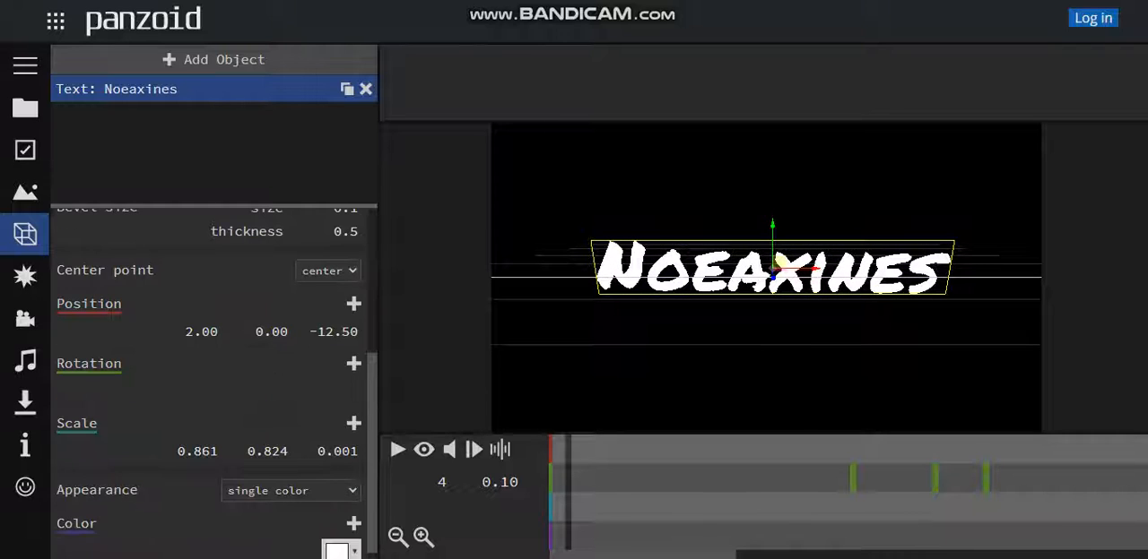
pyautogui.scroll(1, 213, 376)
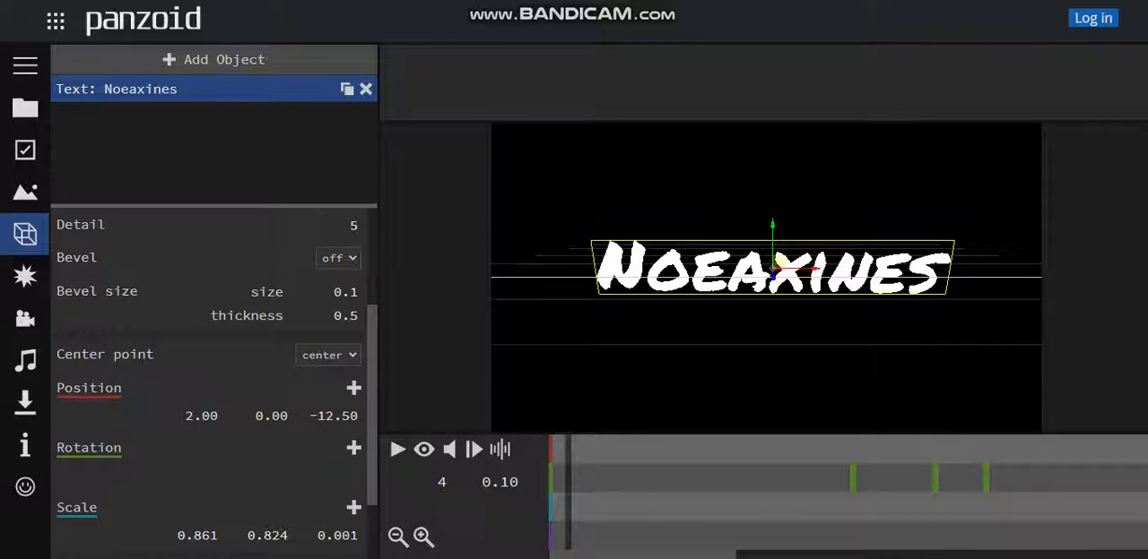
pyautogui.scroll(-1, 213, 377)
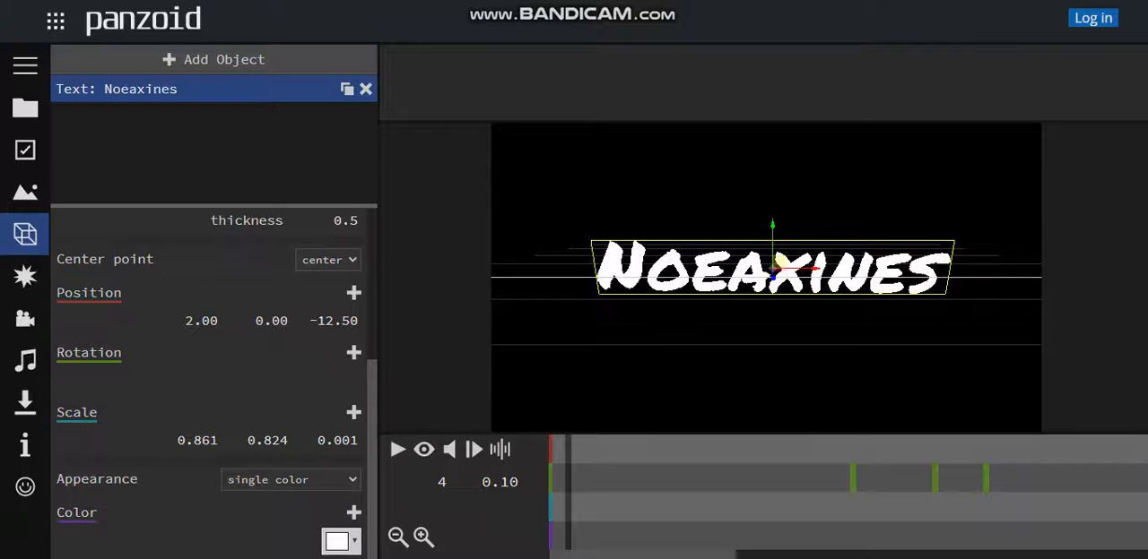
pyautogui.moveTo(766, 278); pyautogui.dragTo(846, 275)
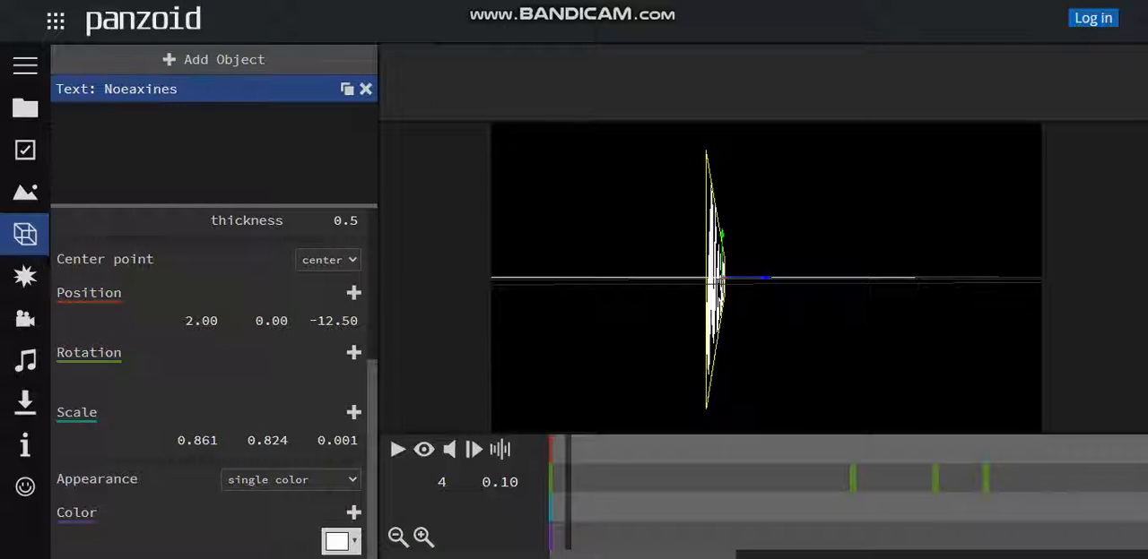
pyautogui.click(339, 441)
pyautogui.click(339, 441)
pyautogui.press('BackSpace')
pyautogui.write('8')
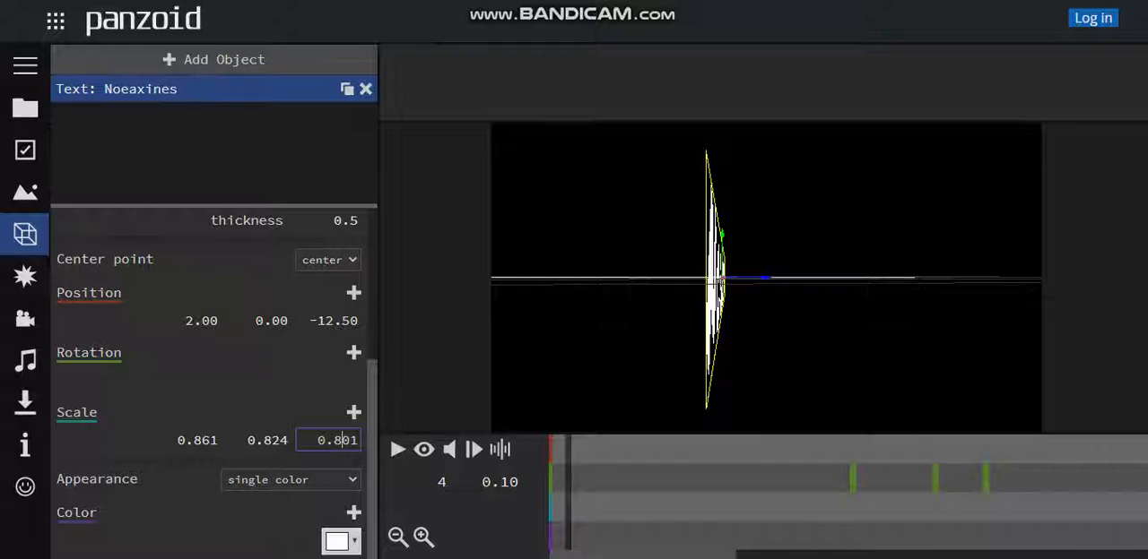
pyautogui.press('Return')
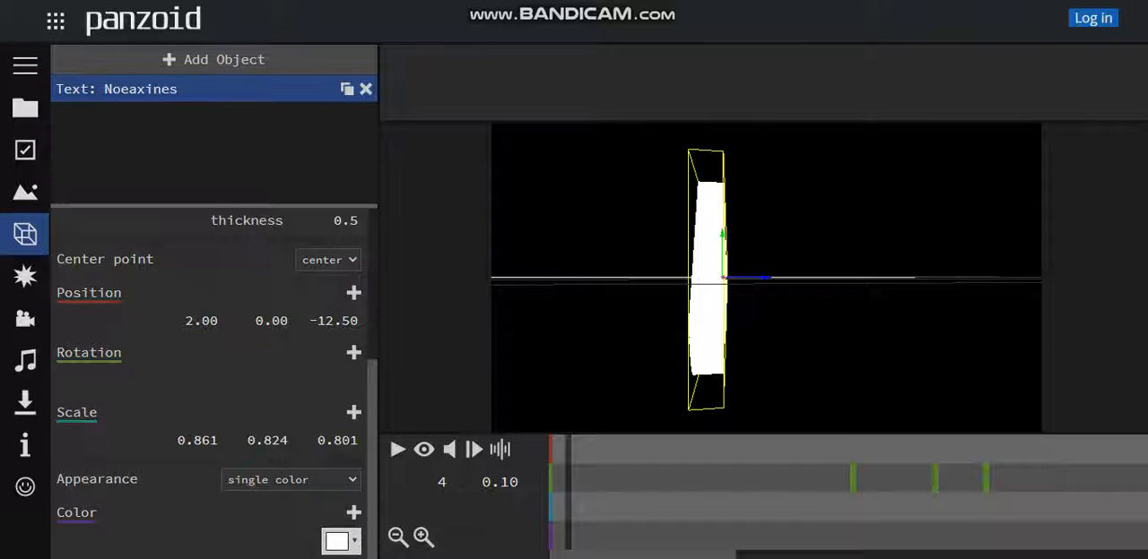
# Try an extreme depth on the 3D text by setting its third scale value to 100.801
pyautogui.moveTo(807, 296); pyautogui.dragTo(807, 323)
pyautogui.scroll(-4, 758, 325)
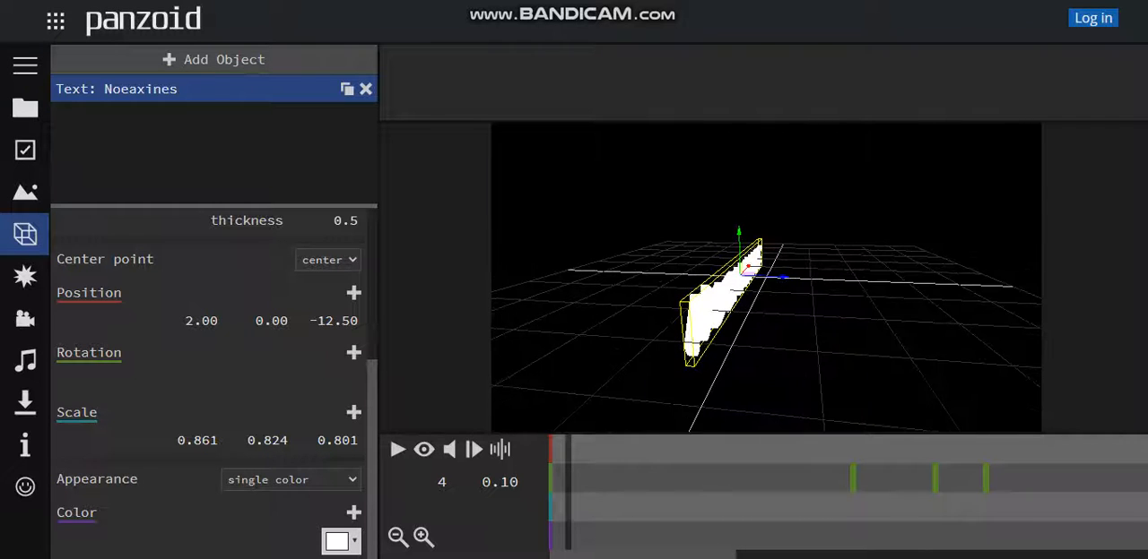
pyautogui.click(327, 440)
pyautogui.click(327, 440)
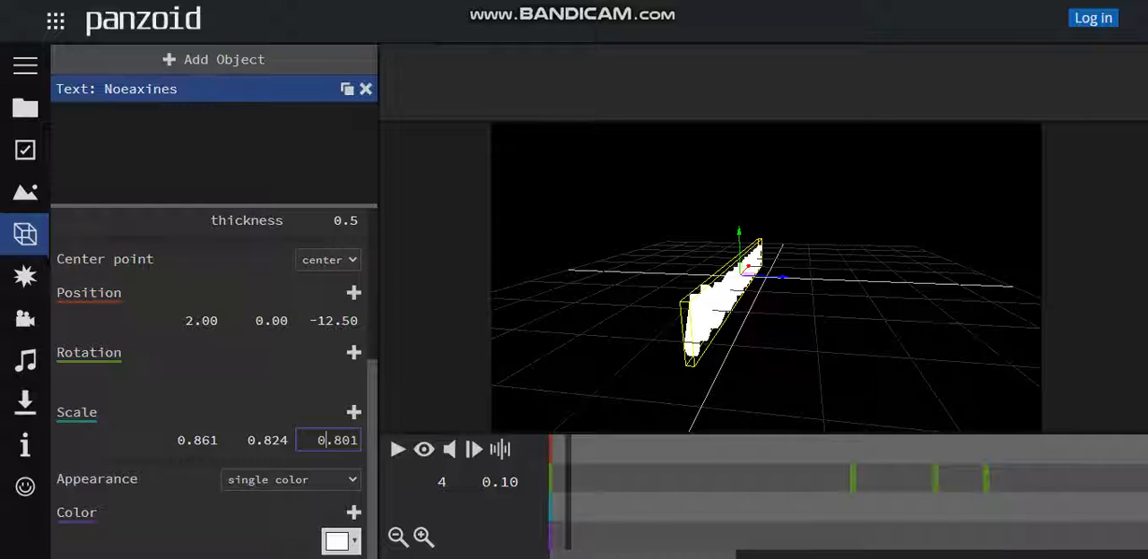
pyautogui.press('BackSpace')
pyautogui.write('100')
pyautogui.press('Return')
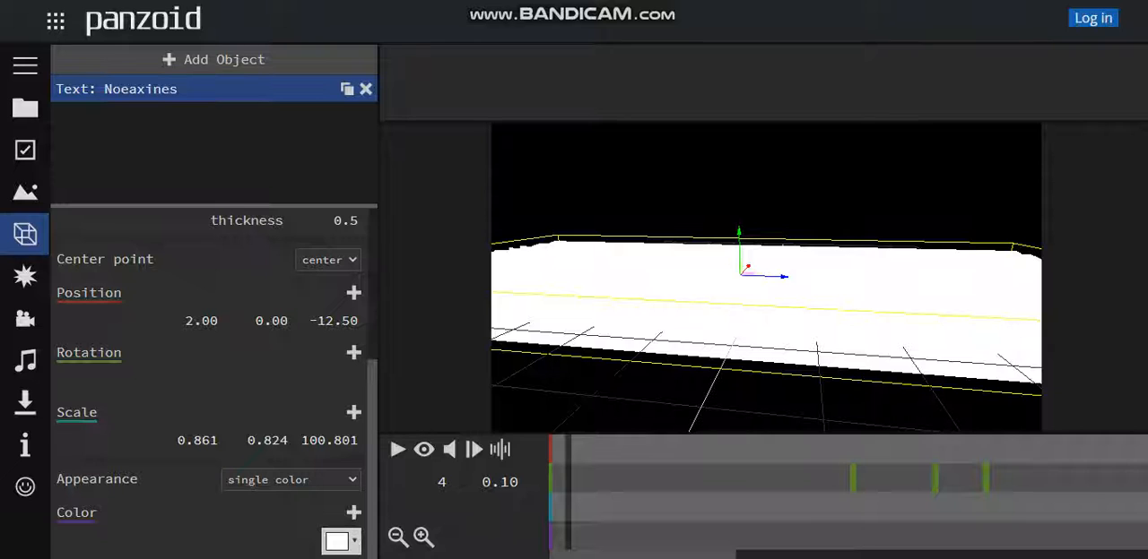
pyautogui.scroll(-5, 766, 278)
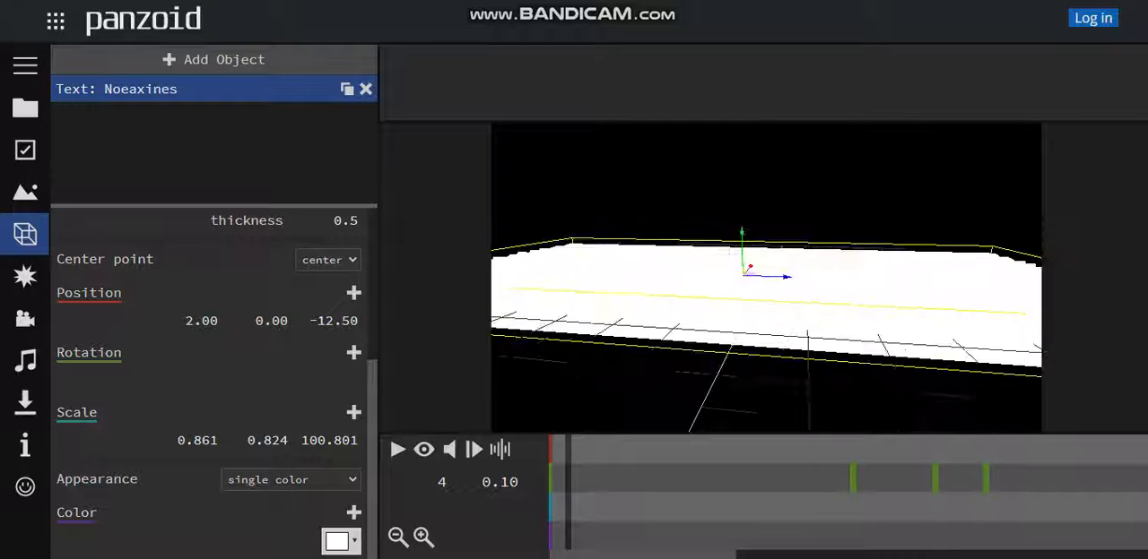
pyautogui.moveTo(807, 340); pyautogui.dragTo(778, 348)
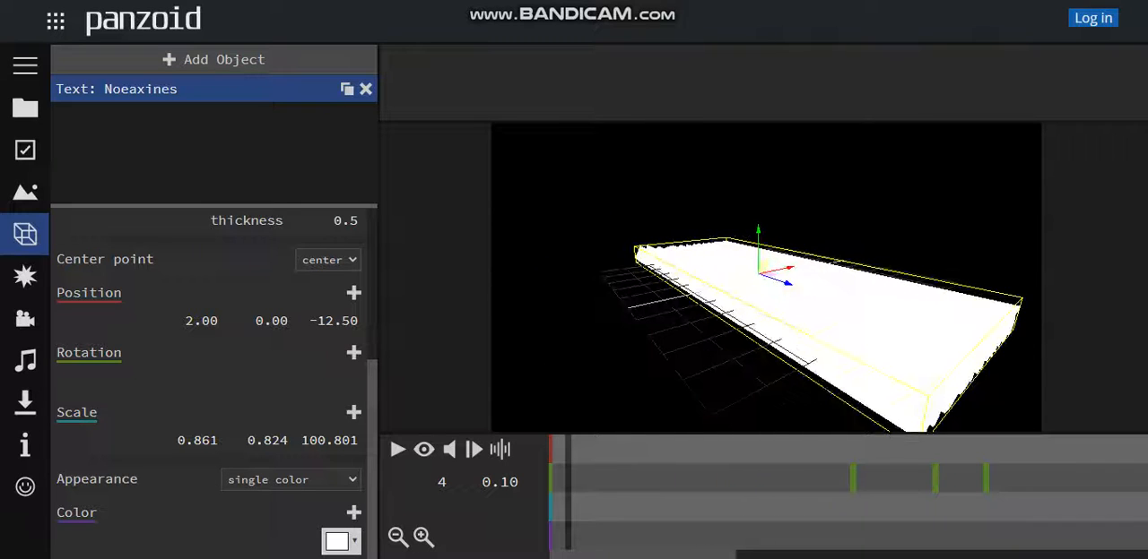
# Return the 3D text's third scale value to 0.801 and inspect the text up close
pyautogui.click(325, 440)
pyautogui.click(325, 440)
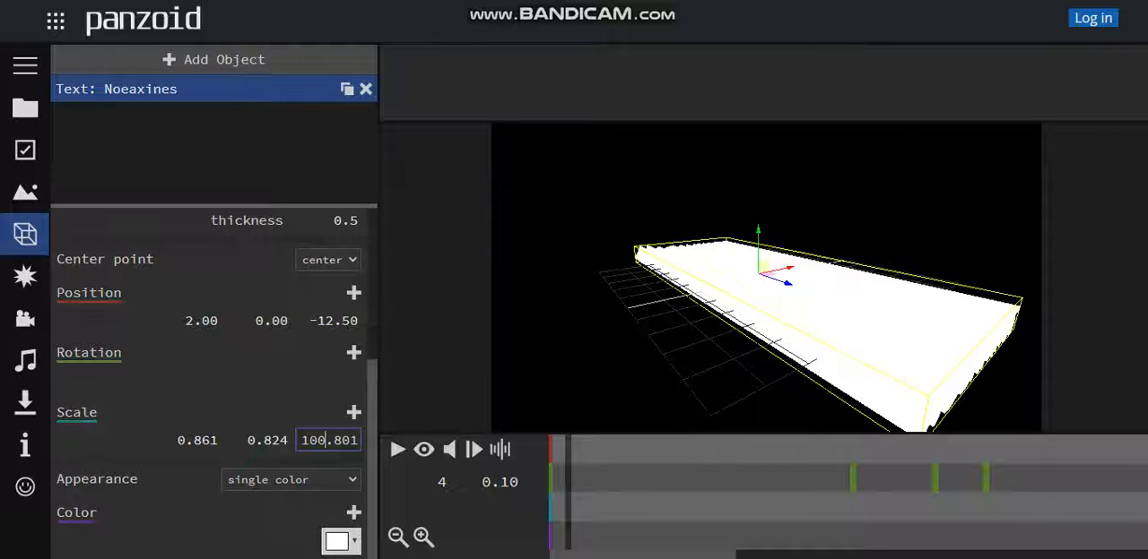
pyautogui.press('BackSpace')
pyautogui.press('BackSpace')
pyautogui.press('BackSpace')
pyautogui.press('Return')
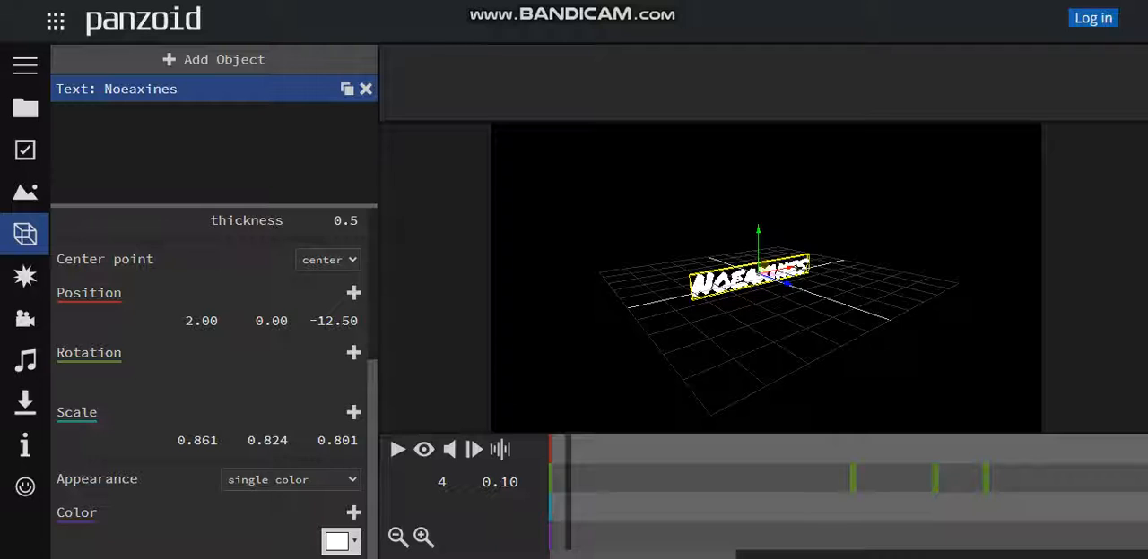
pyautogui.scroll(2, 765, 278)
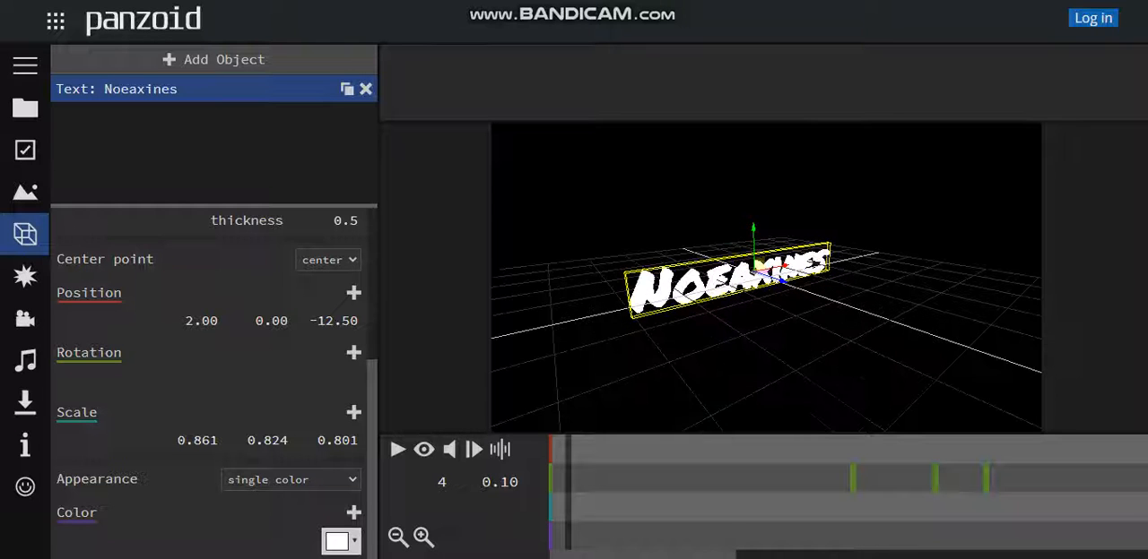
pyautogui.scroll(2, 766, 278)
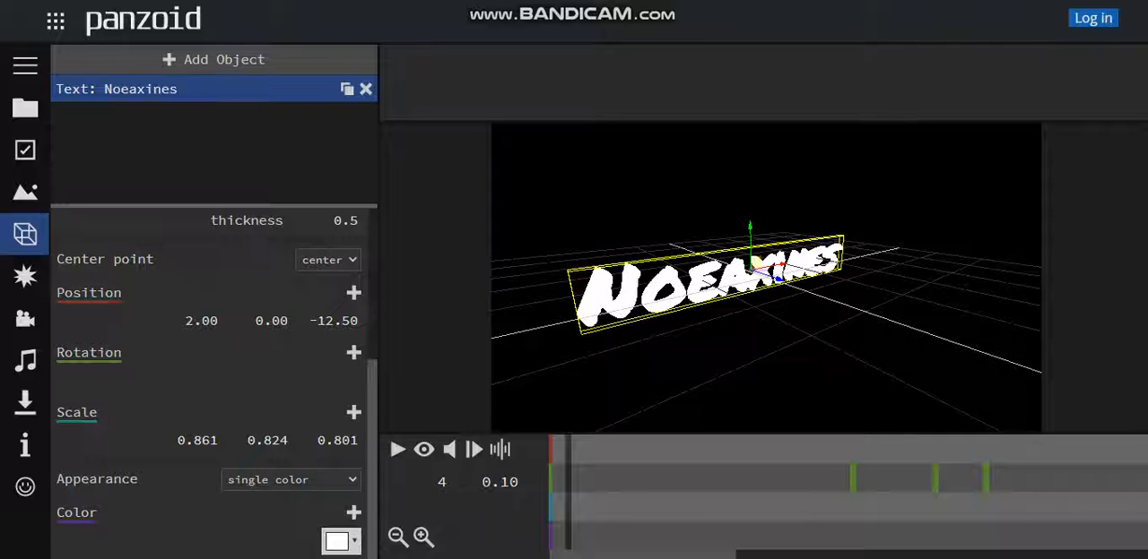
# Try the left option as the 3D text's center point
pyautogui.click(328, 260)
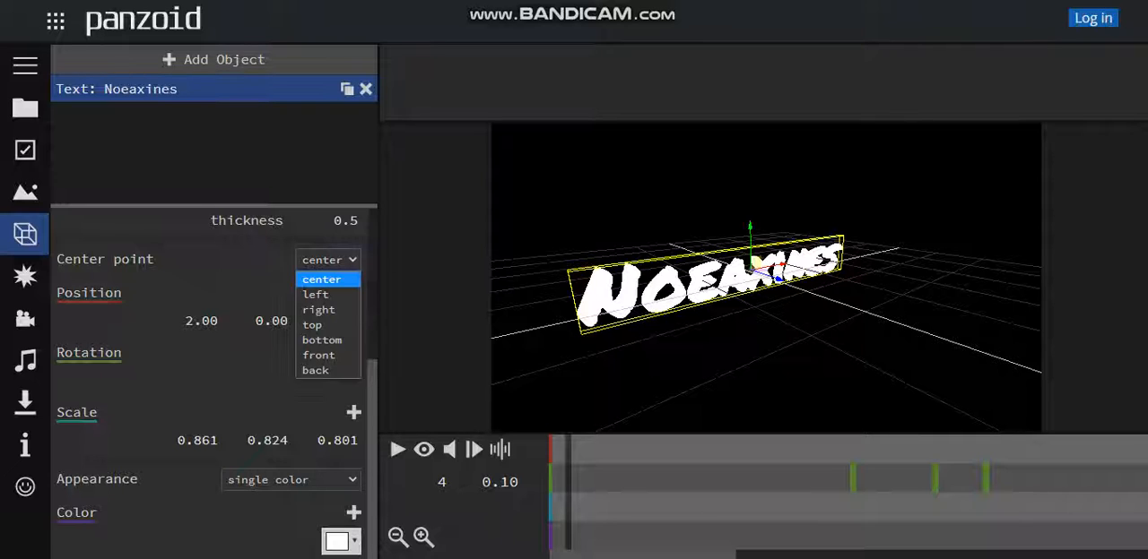
pyautogui.moveTo(709, 341); pyautogui.dragTo(662, 346)
pyautogui.scroll(-3, 661, 346)
pyautogui.click(328, 260)
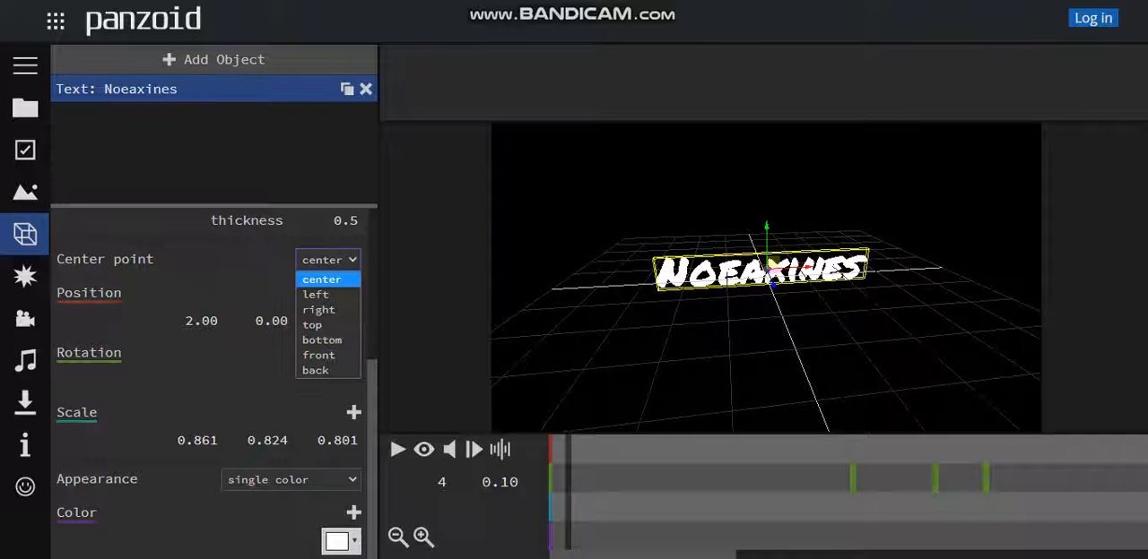
pyautogui.click(316, 293)
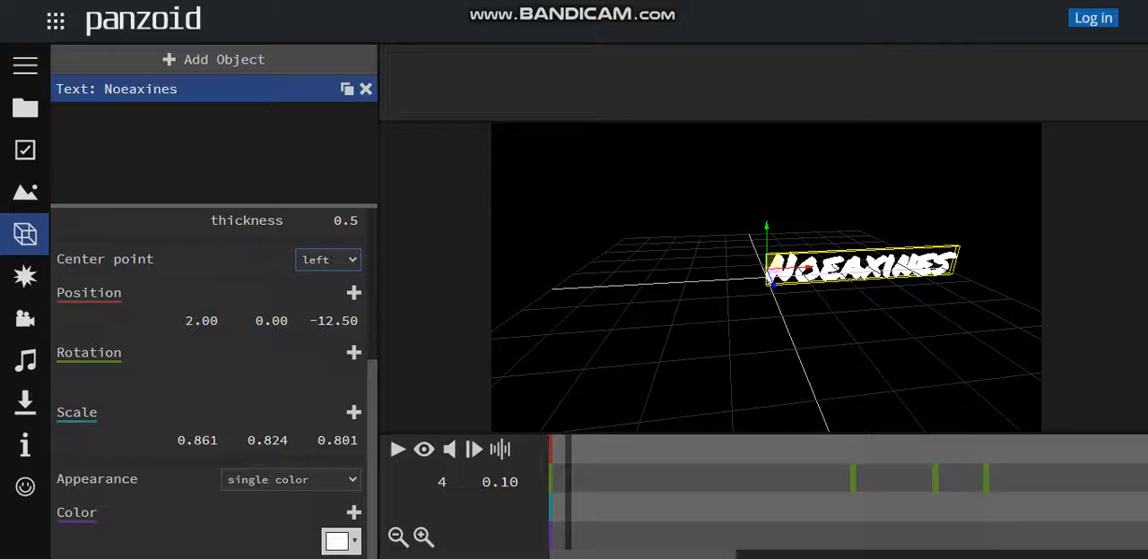
# Set the 3D text's center point to right
pyautogui.moveTo(699, 350)
pyautogui.mouseDown()
pyautogui.moveTo(833, 366)
pyautogui.moveTo(870, 348)
pyautogui.moveTo(686, 346)
pyautogui.mouseUp()
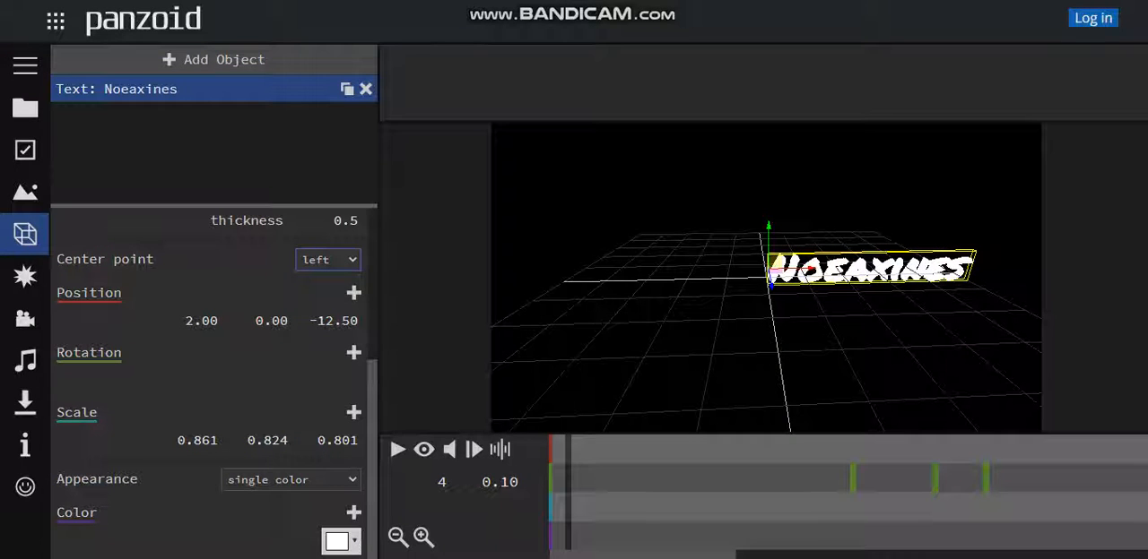
pyautogui.click(328, 260)
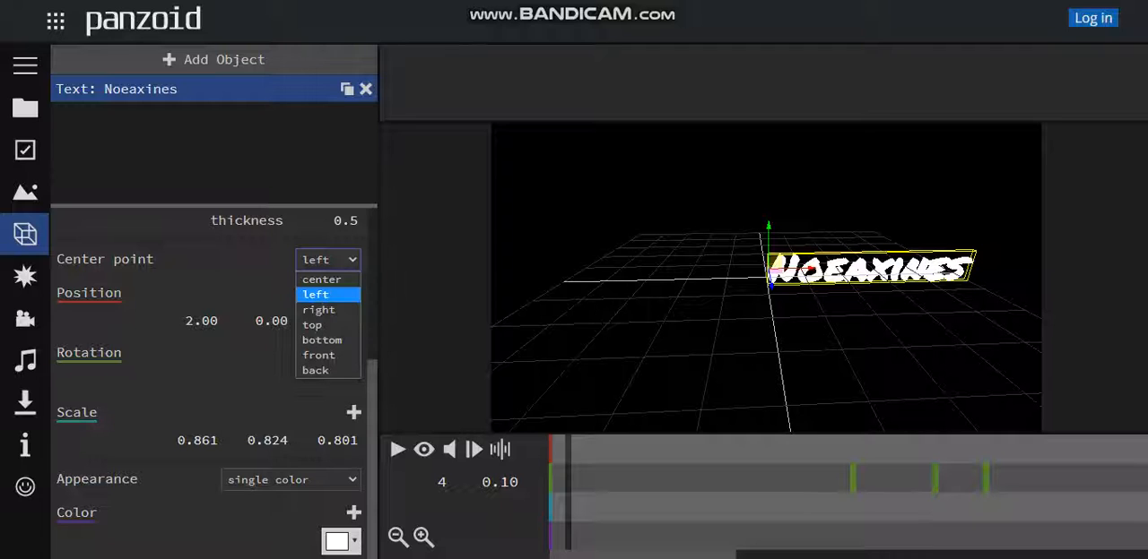
pyautogui.click(319, 310)
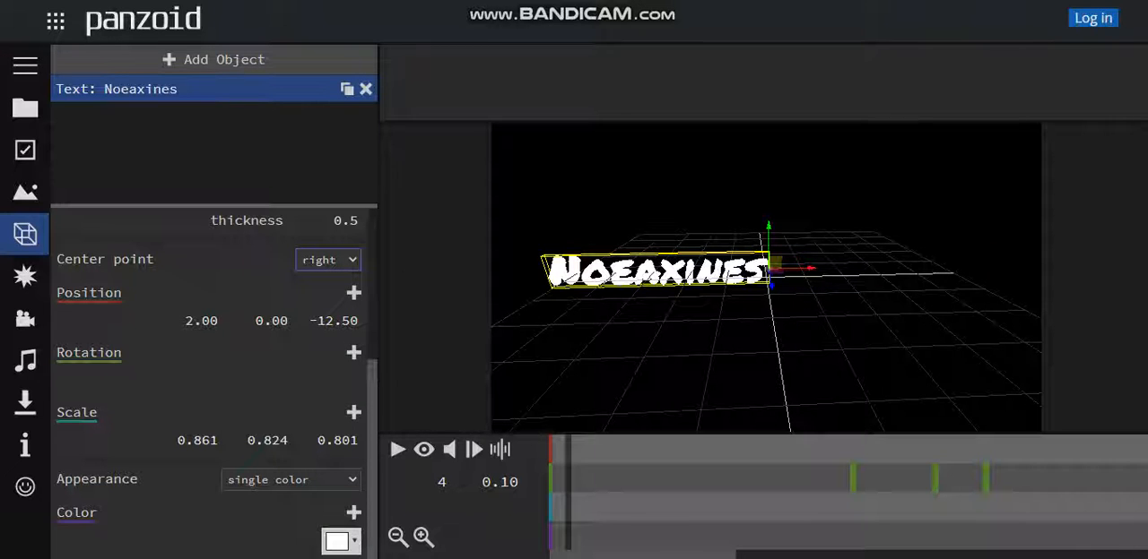
# Try the bottom option as the 3D text's center point and inspect it from below
pyautogui.click(328, 260)
pyautogui.click(321, 339)
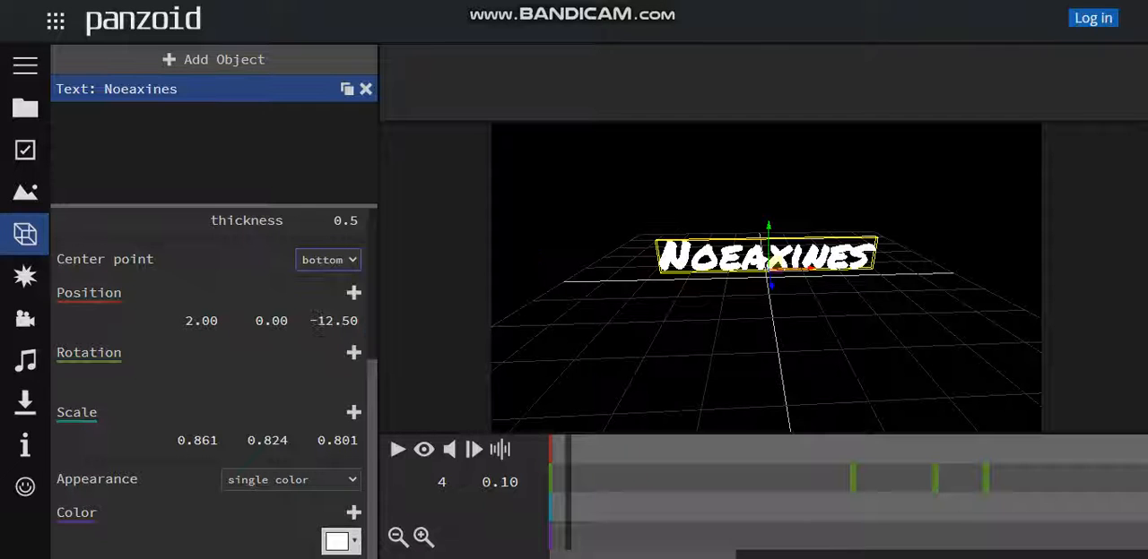
pyautogui.moveTo(610, 376); pyautogui.dragTo(624, 339)
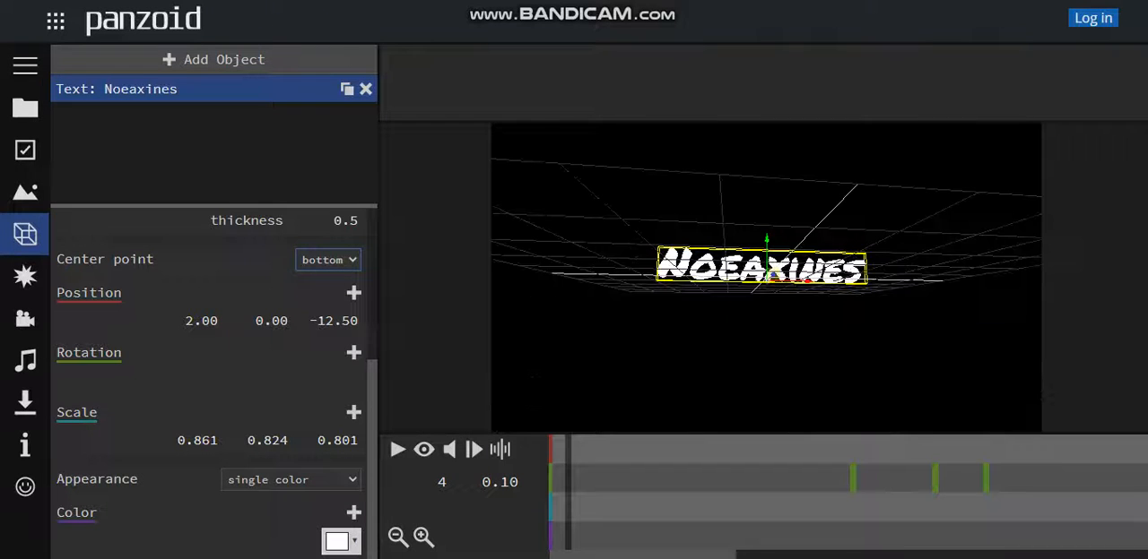
# Try the top option as the 3D text's center point and inspect it from another angle
pyautogui.click(328, 260)
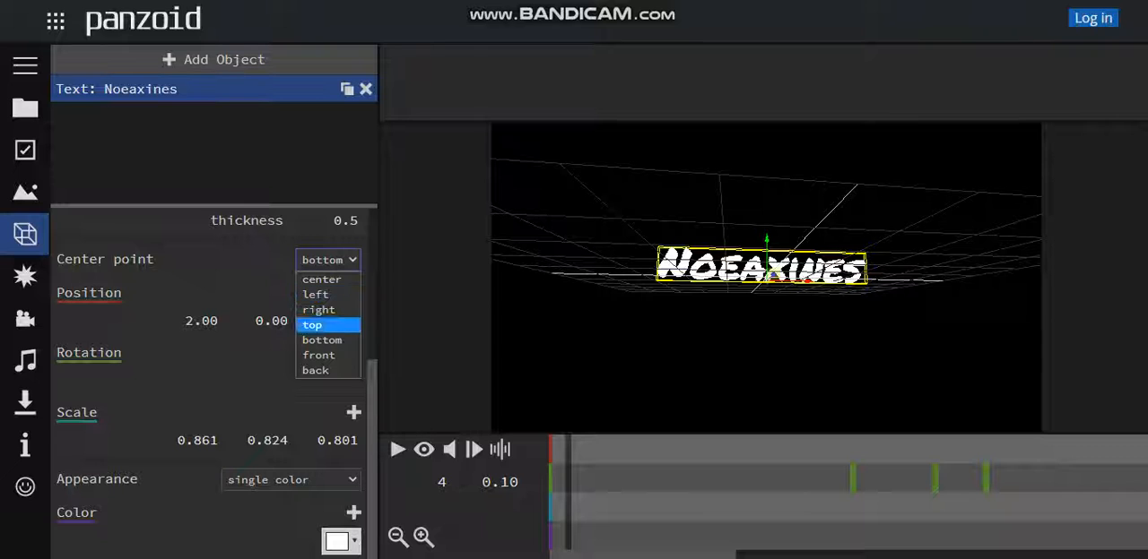
pyautogui.click(316, 325)
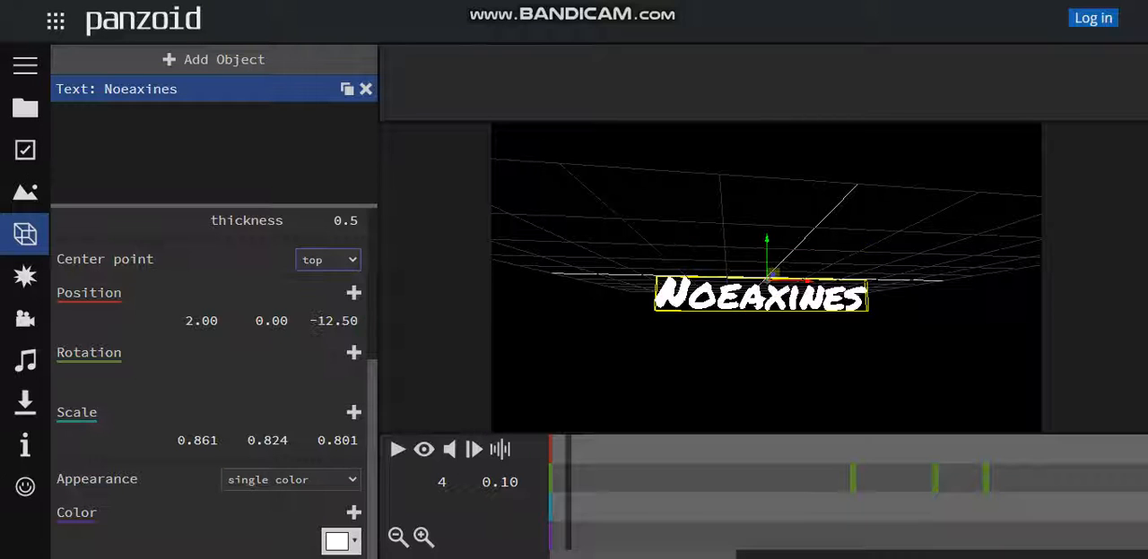
pyautogui.moveTo(619, 341); pyautogui.dragTo(605, 385)
# Set the 3D text's center point to center
pyautogui.click(328, 260)
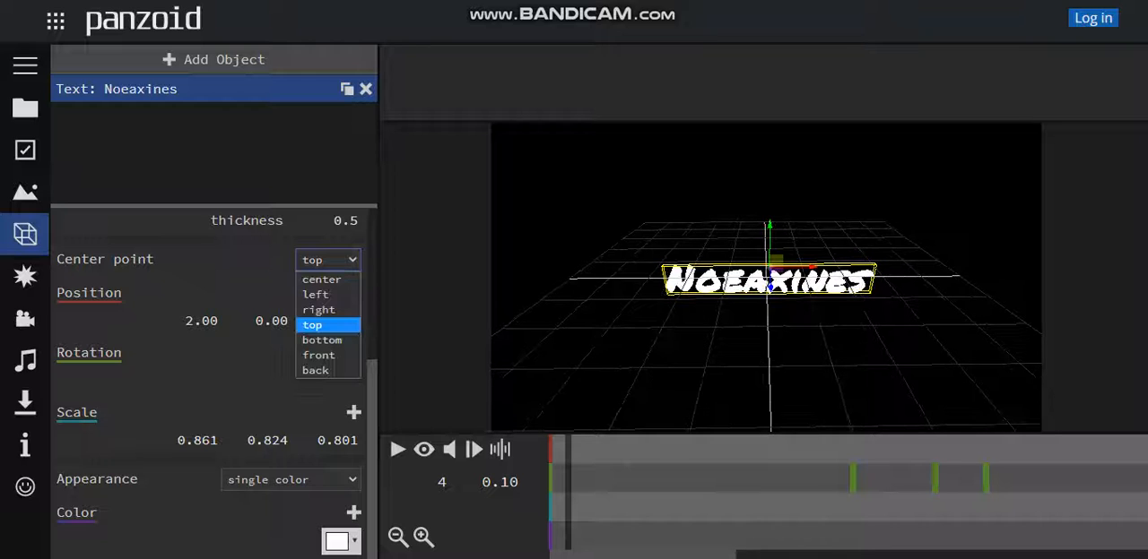
pyautogui.click(321, 279)
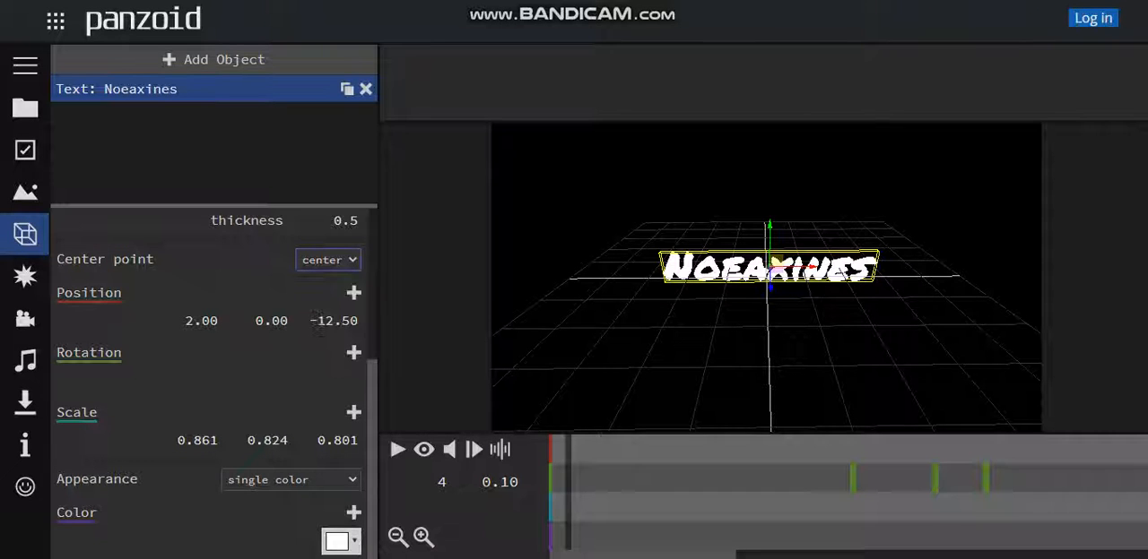
pyautogui.moveTo(792, 349); pyautogui.dragTo(812, 332)
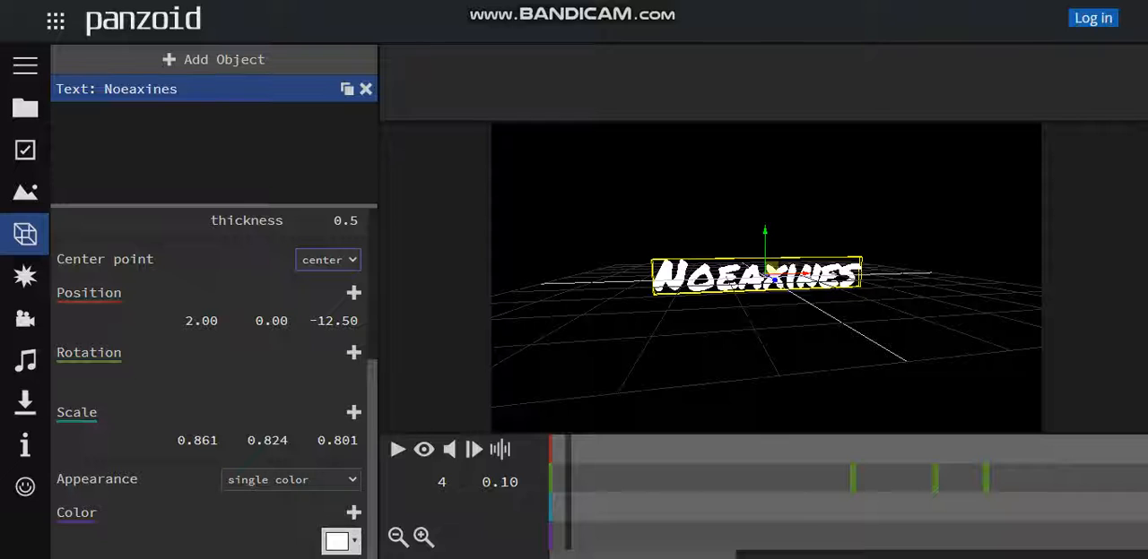
# Change the 3D text's appearance from a single color to custom and look over its material options
pyautogui.click(290, 480)
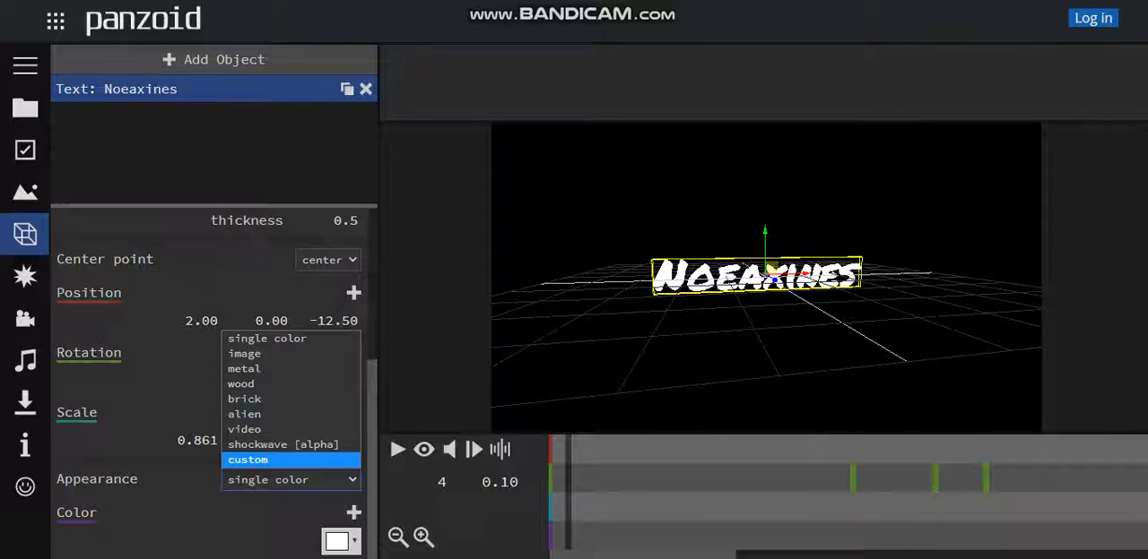
pyautogui.click(248, 460)
pyautogui.scroll(-4, 247, 404)
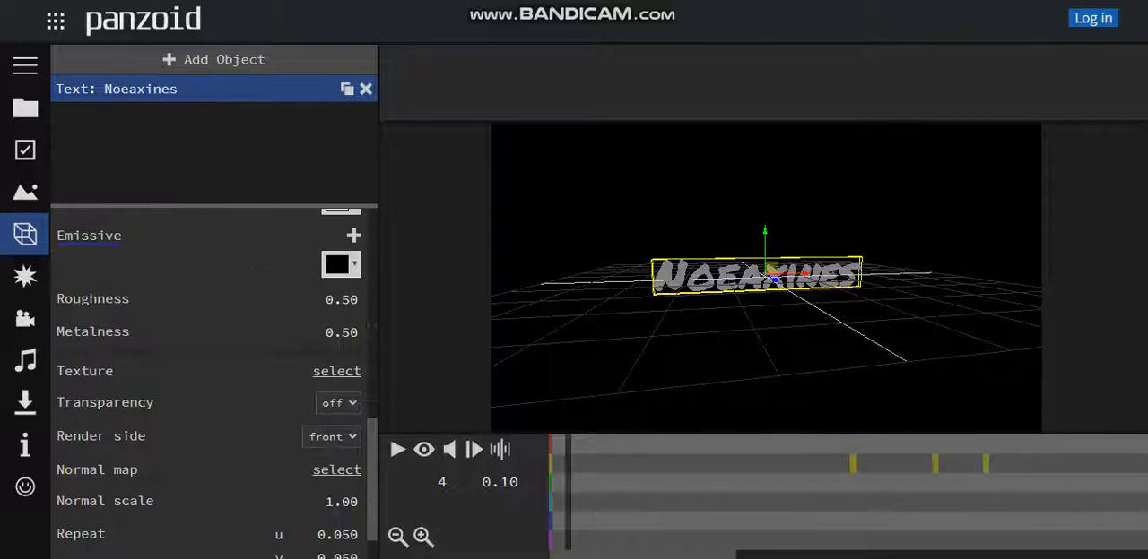
pyautogui.scroll(1, 214, 376)
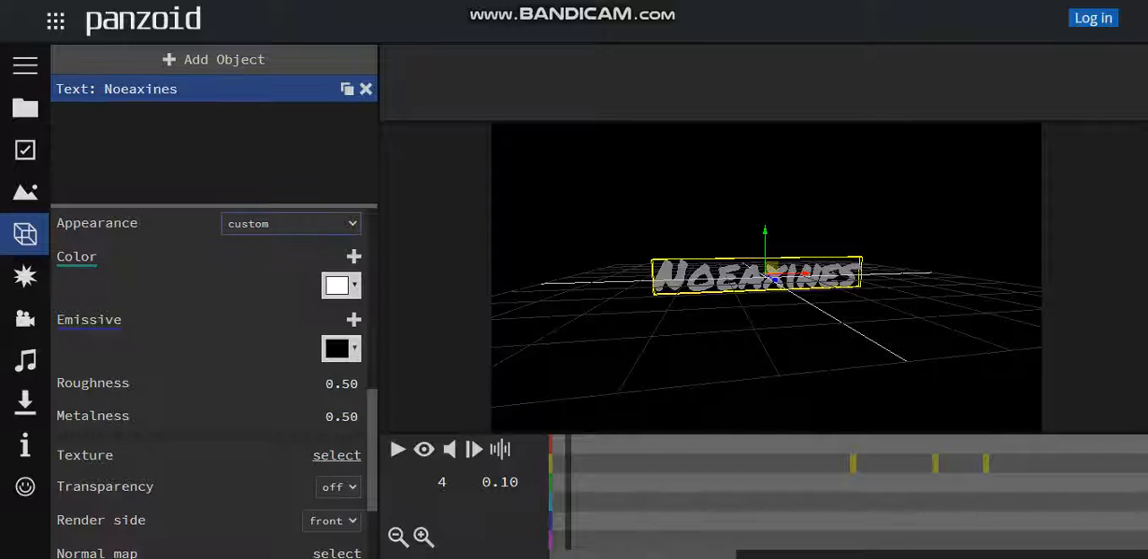
# Try a red (#ff0000) color with an orange (#ff8000) emissive on the 3D text
pyautogui.click(340, 285)
pyautogui.click(373, 317)
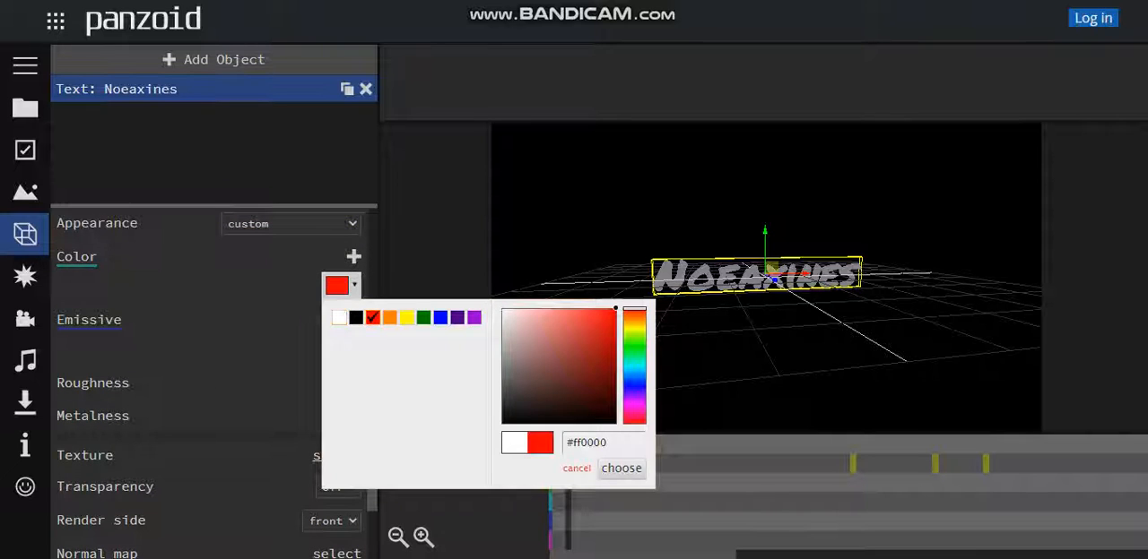
pyautogui.click(622, 468)
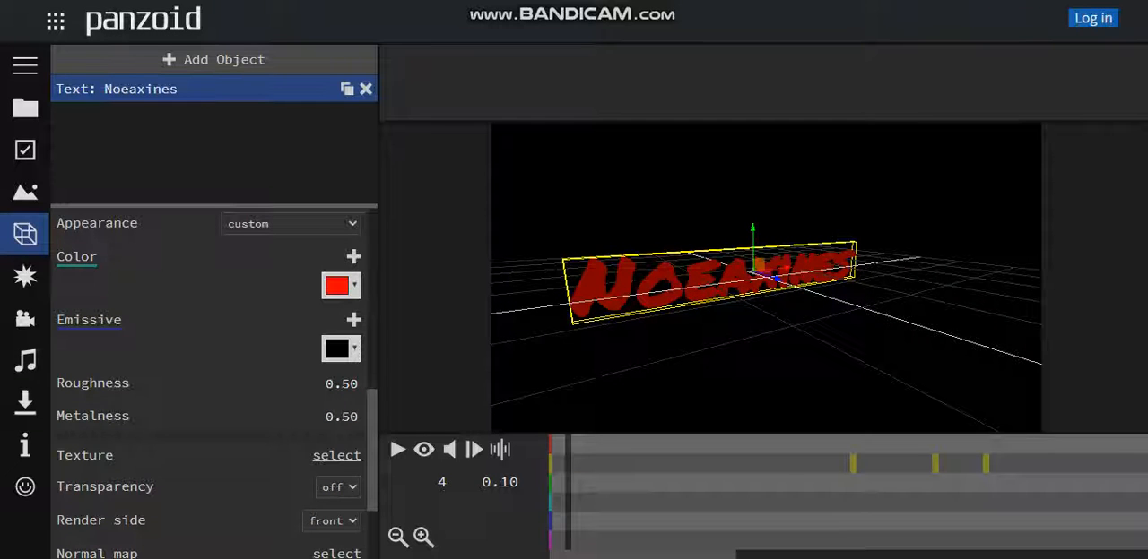
pyautogui.moveTo(727, 359); pyautogui.dragTo(752, 353)
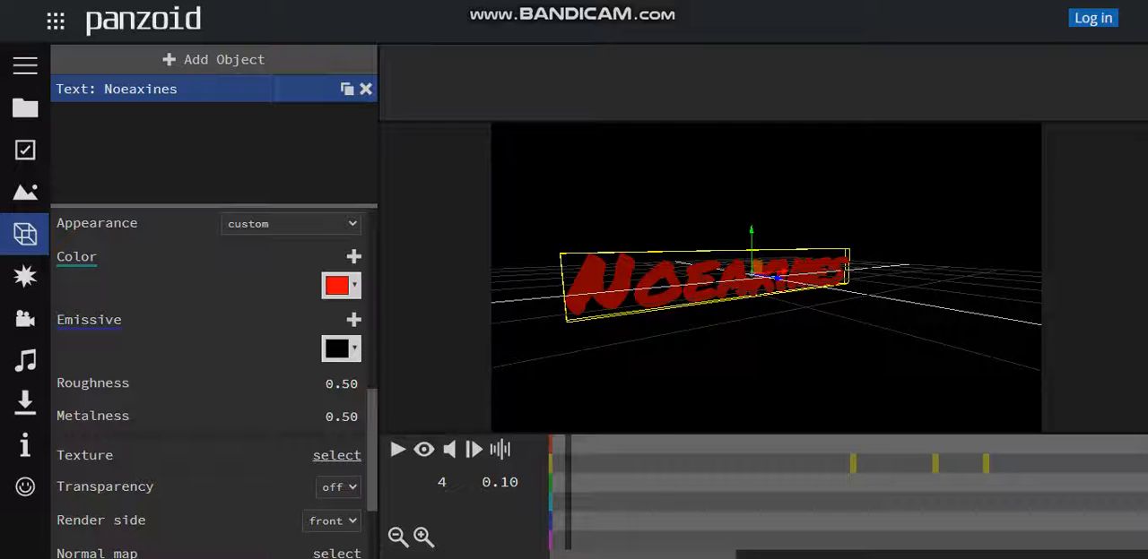
pyautogui.click(340, 348)
pyautogui.click(389, 381)
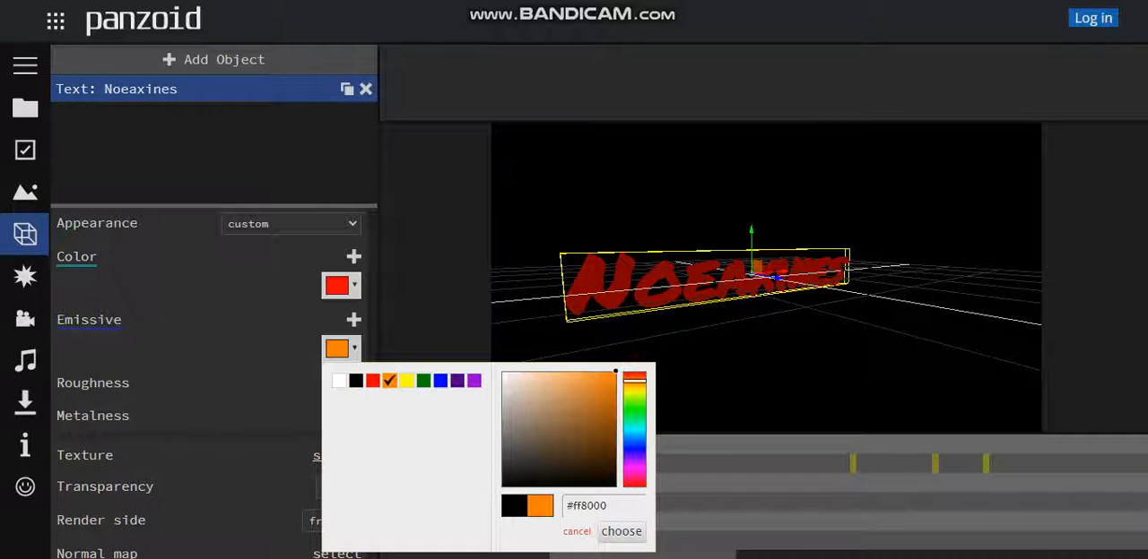
pyautogui.click(621, 532)
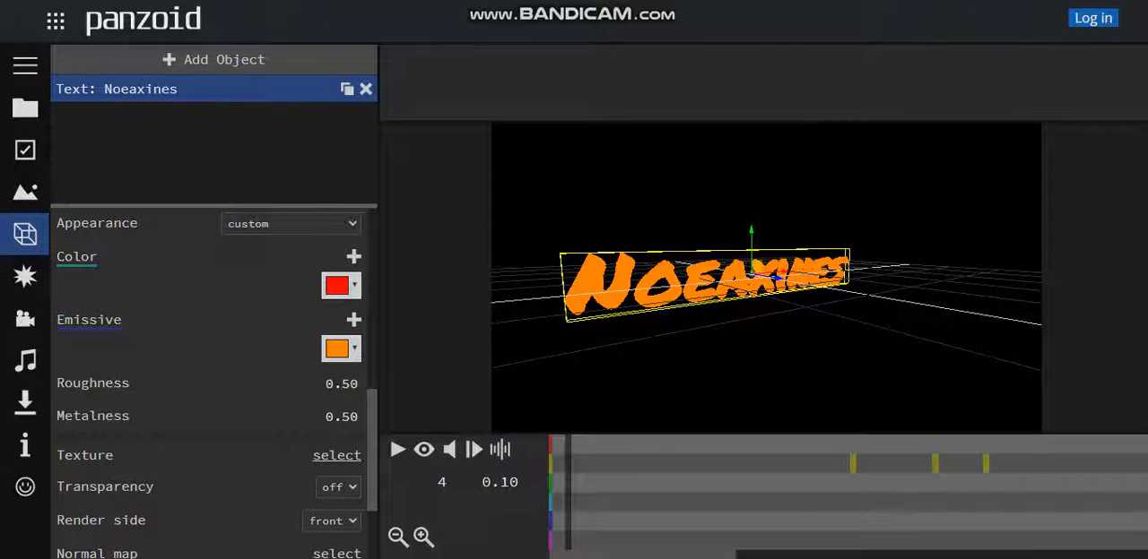
# Try a white base color on the 3D text in combination with the orange emissive
pyautogui.click(336, 285)
pyautogui.click(337, 317)
pyautogui.click(621, 471)
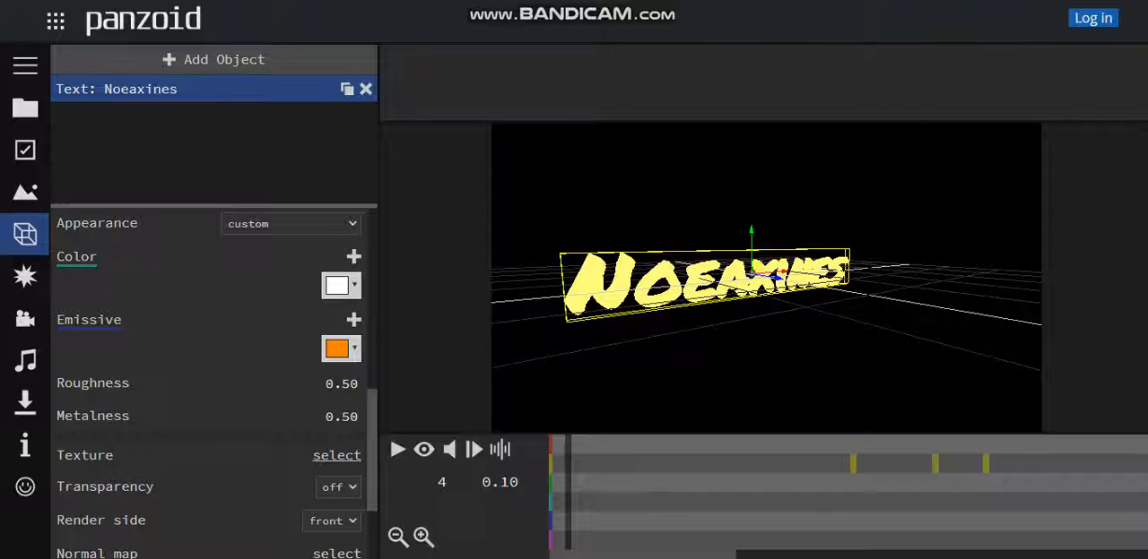
# Try a green (#008000) color with a yellow (#ffff00) emissive on the 3D text
pyautogui.click(341, 285)
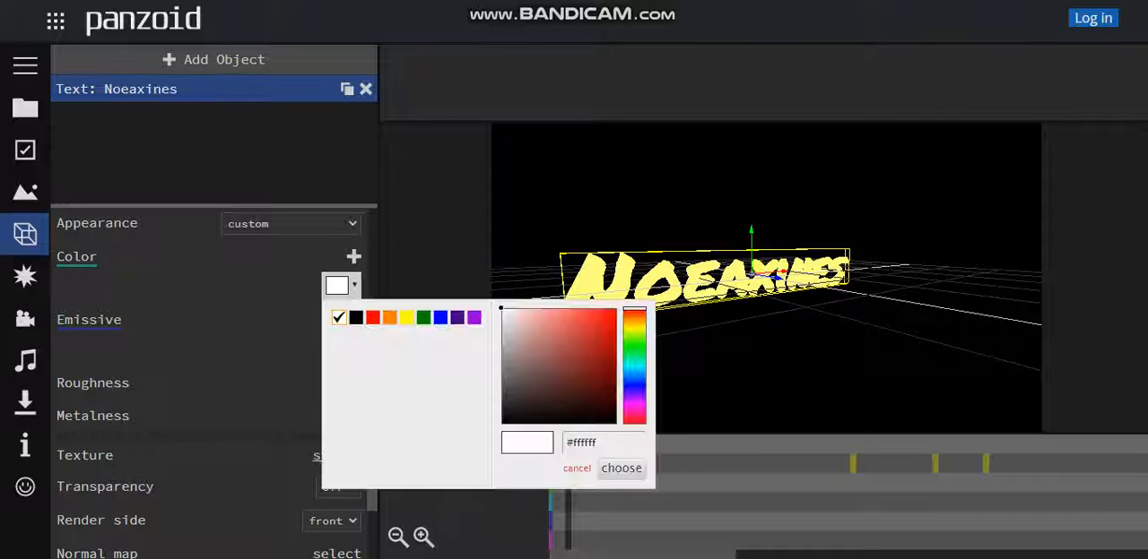
pyautogui.click(424, 318)
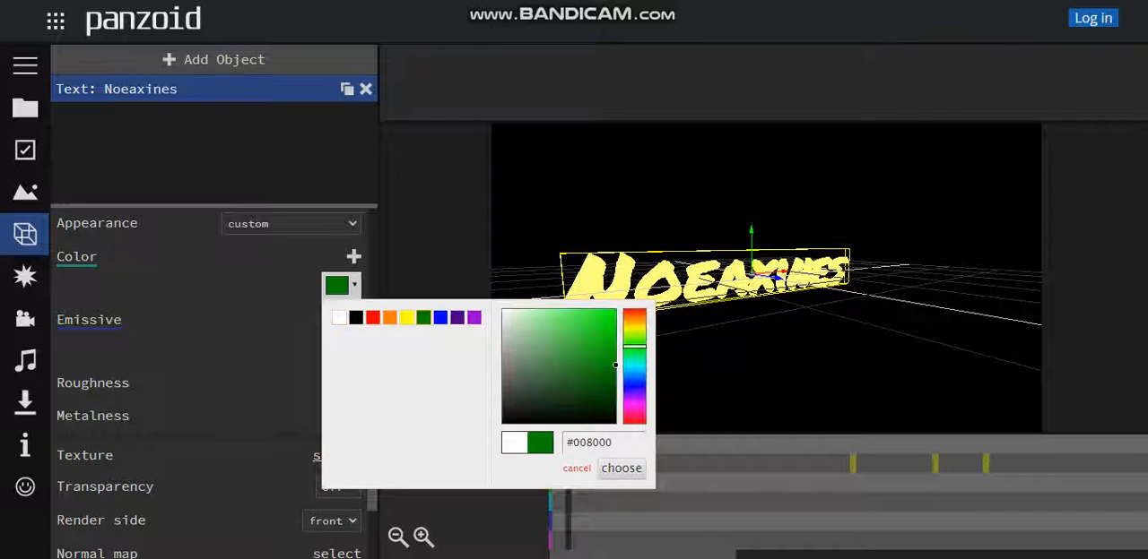
pyautogui.click(622, 468)
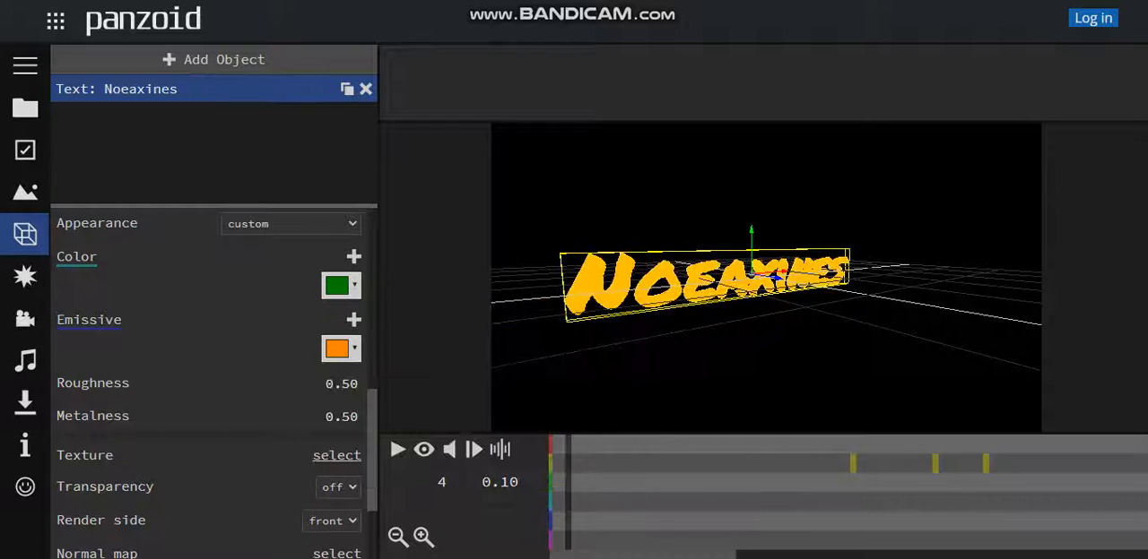
pyautogui.click(341, 349)
pyautogui.click(406, 381)
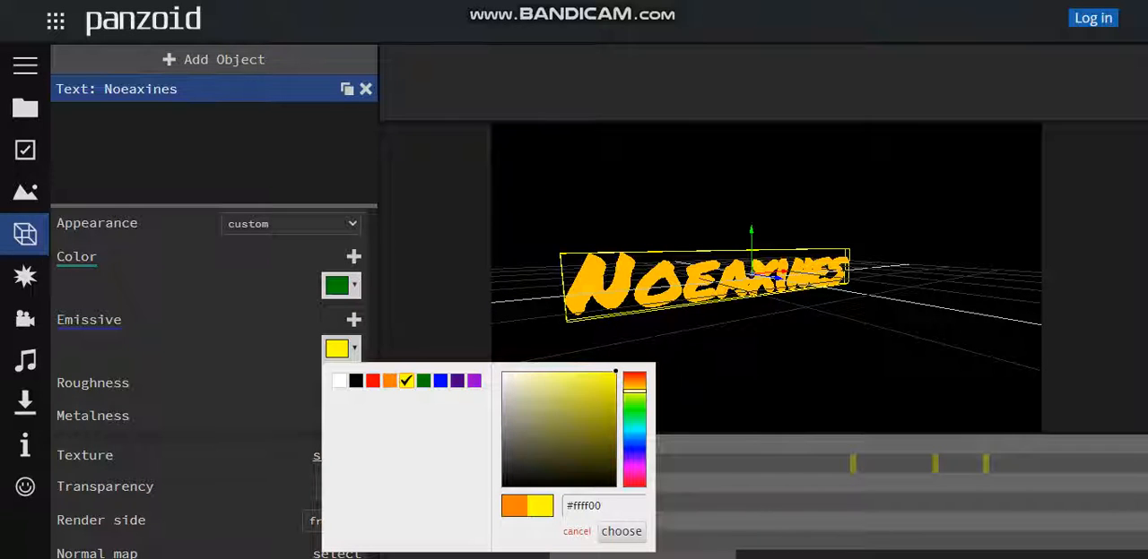
pyautogui.click(621, 532)
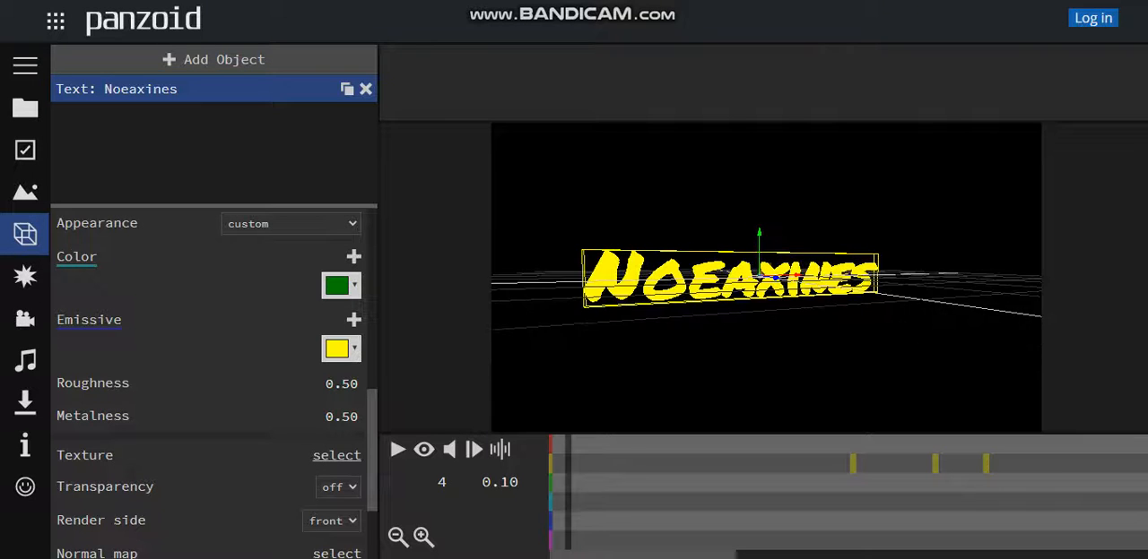
# Try blue for both the color and the emissive of the 3D text
pyautogui.click(336, 286)
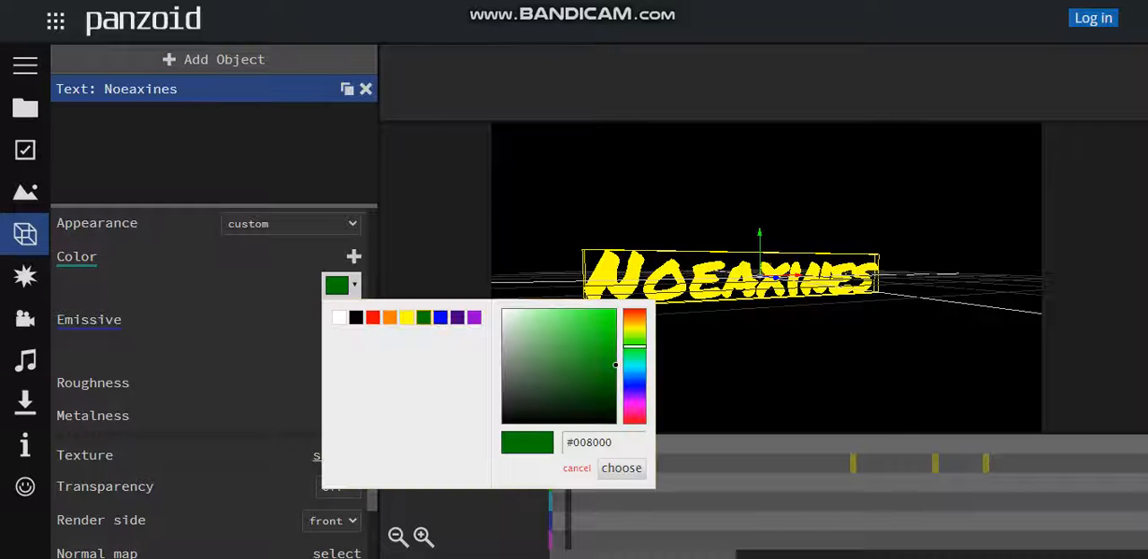
pyautogui.click(440, 317)
pyautogui.click(622, 468)
pyautogui.click(337, 348)
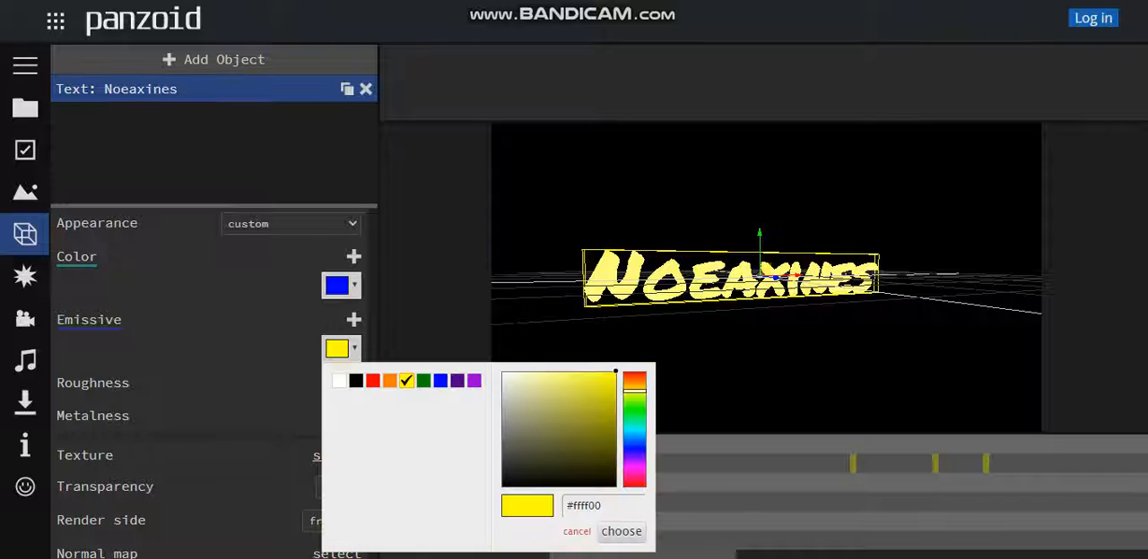
pyautogui.click(441, 380)
pyautogui.click(621, 532)
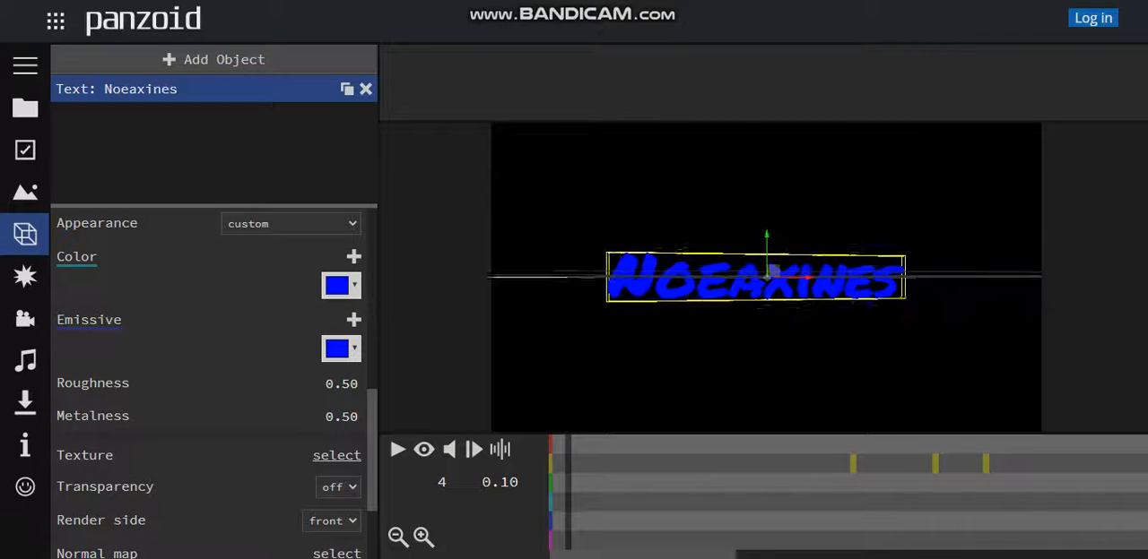
# Set both the color and the emissive of the 3D text to white (#ffffff)
pyautogui.click(336, 285)
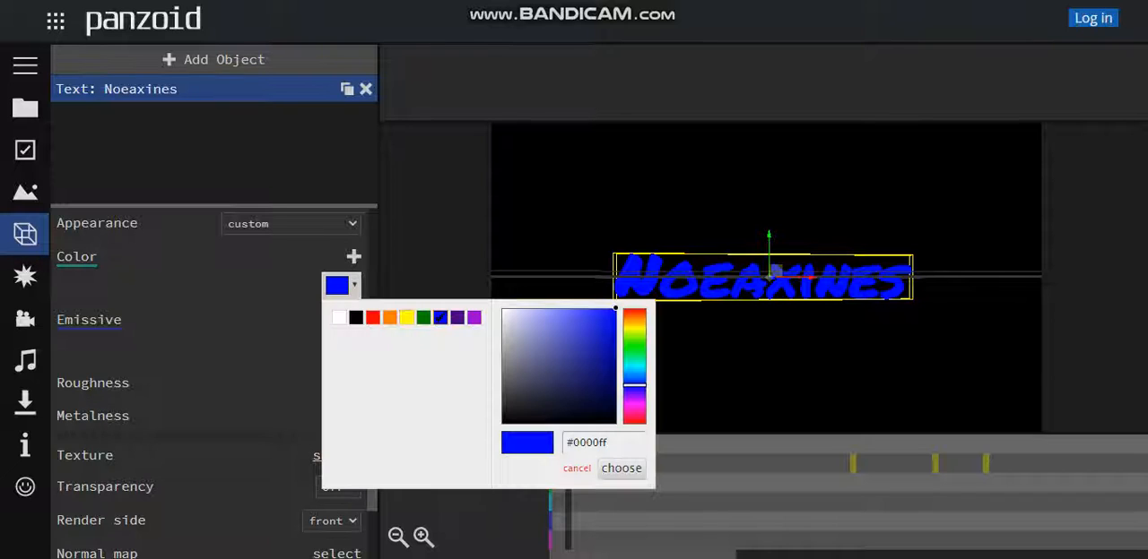
pyautogui.click(338, 317)
pyautogui.click(621, 468)
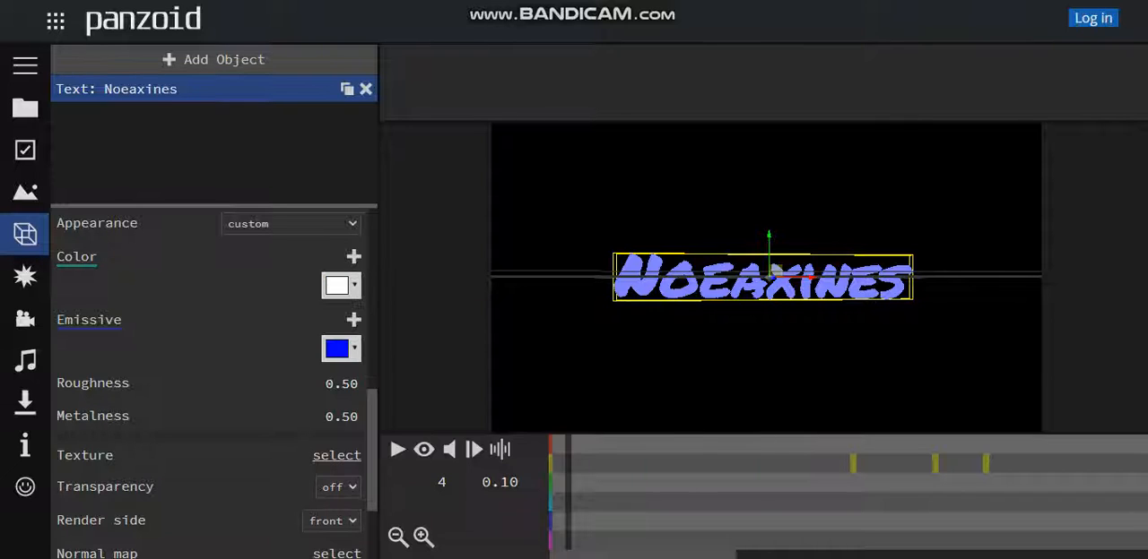
pyautogui.click(341, 349)
pyautogui.click(338, 380)
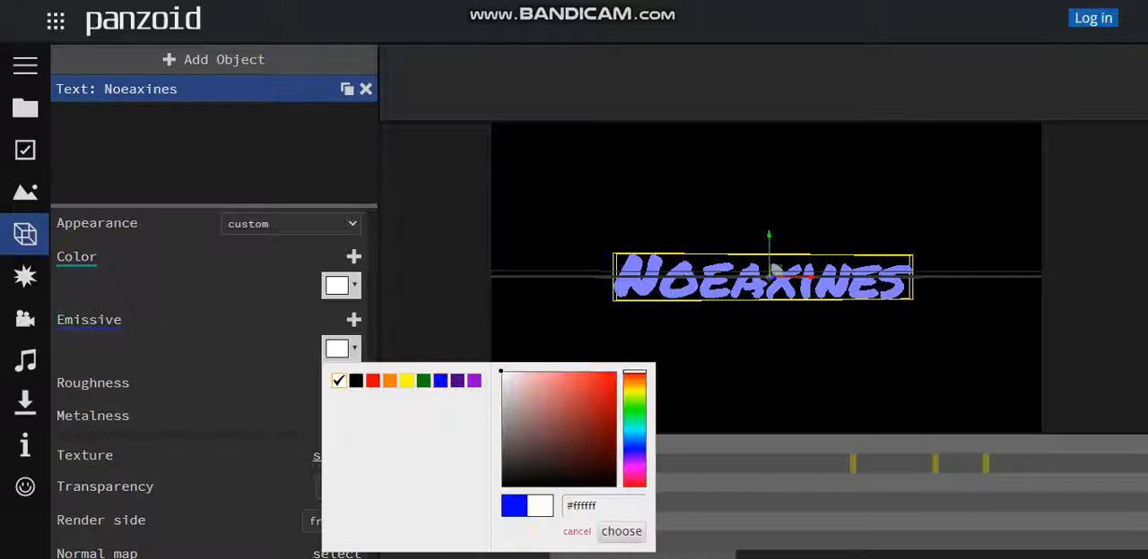
pyautogui.click(621, 532)
pyautogui.moveTo(691, 359); pyautogui.dragTo(801, 359)
# Review the 3D text's material, transform and font settings and view the text from several angles
pyautogui.scroll(-4, 771, 371)
pyautogui.scroll(5, 744, 355)
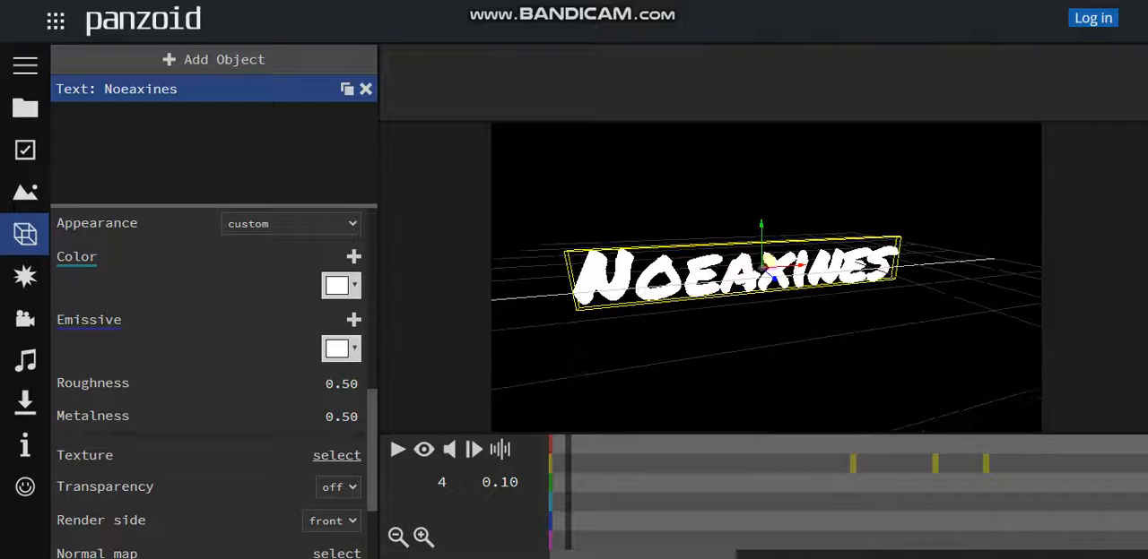
pyautogui.scroll(-3, 214, 385)
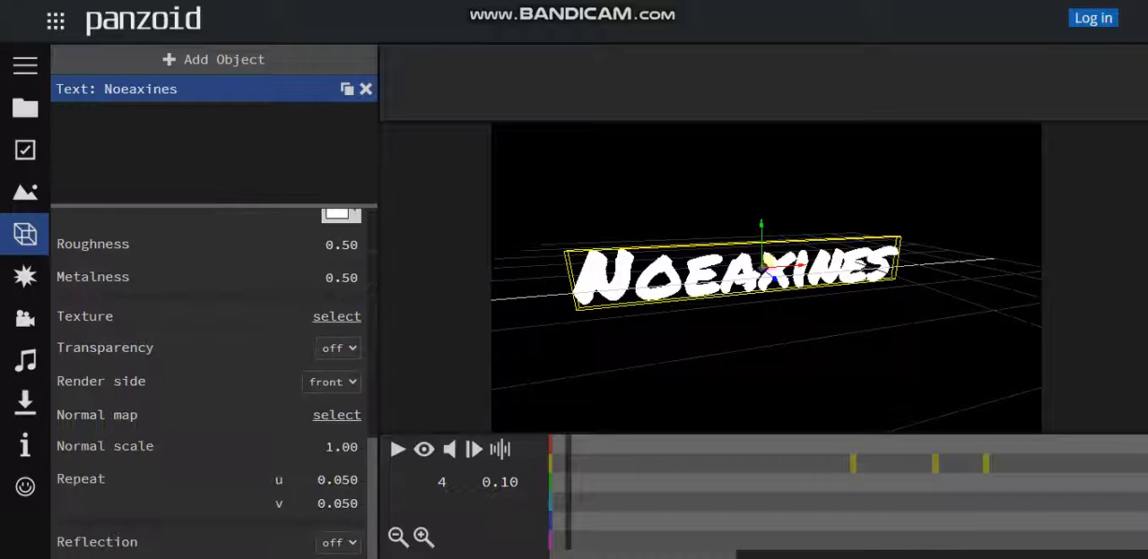
pyautogui.scroll(5, 214, 385)
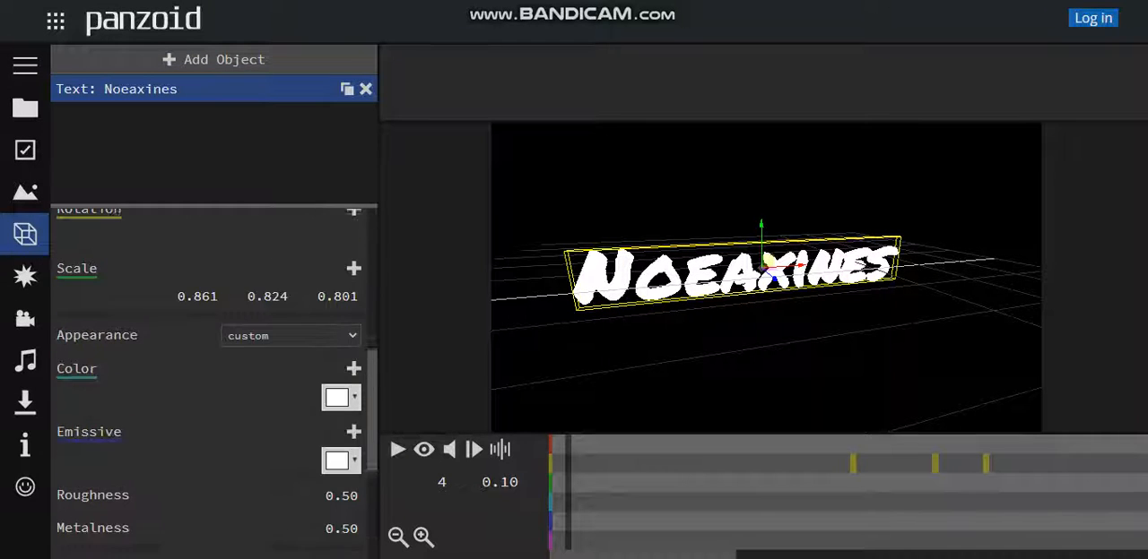
pyautogui.scroll(3, 213, 385)
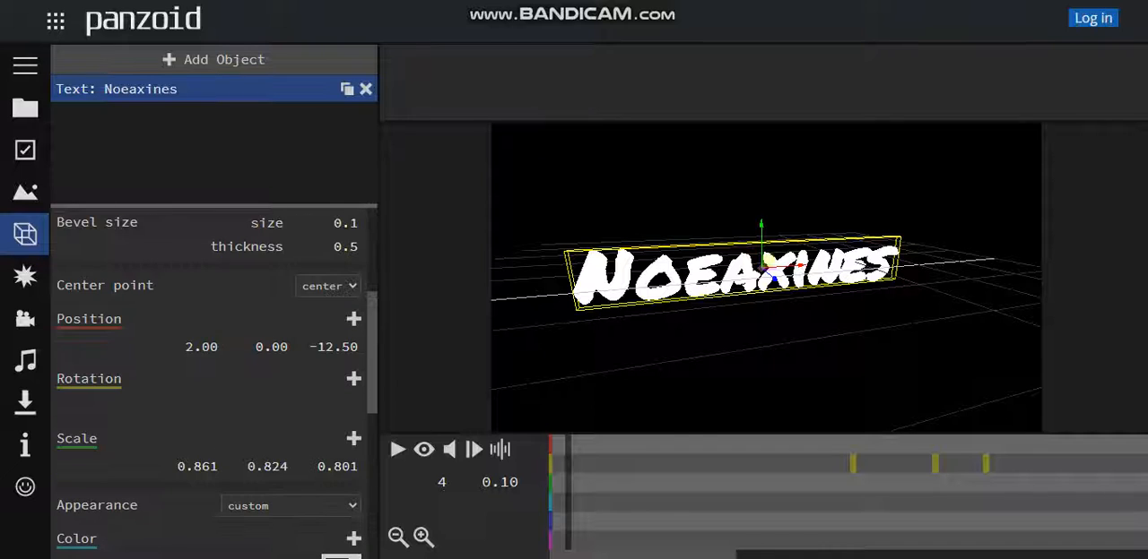
pyautogui.scroll(4, 305, 315)
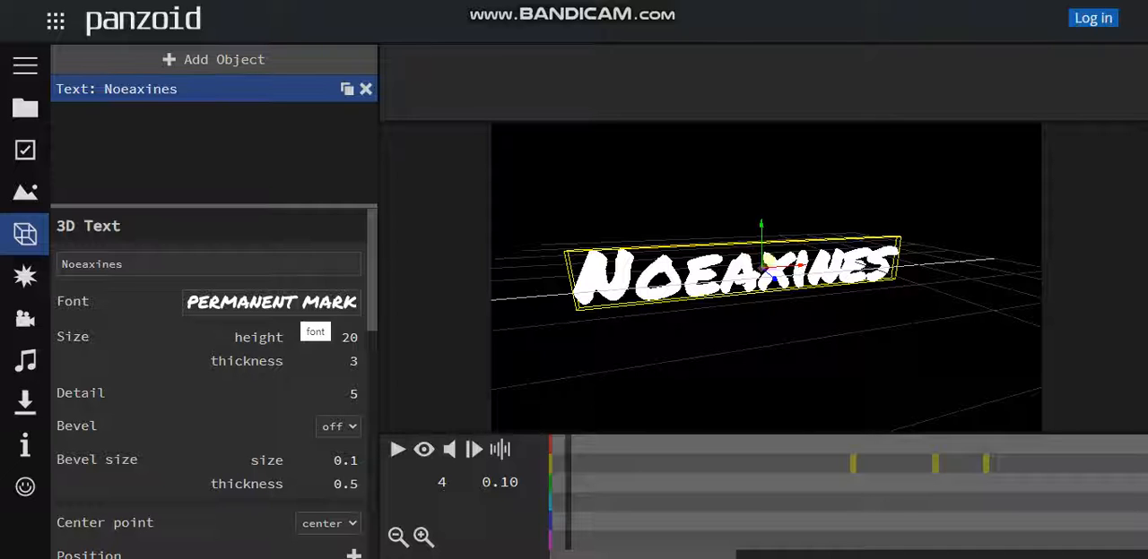
pyautogui.moveTo(762, 332); pyautogui.dragTo(839, 314)
pyautogui.moveTo(807, 296); pyautogui.dragTo(737, 307)
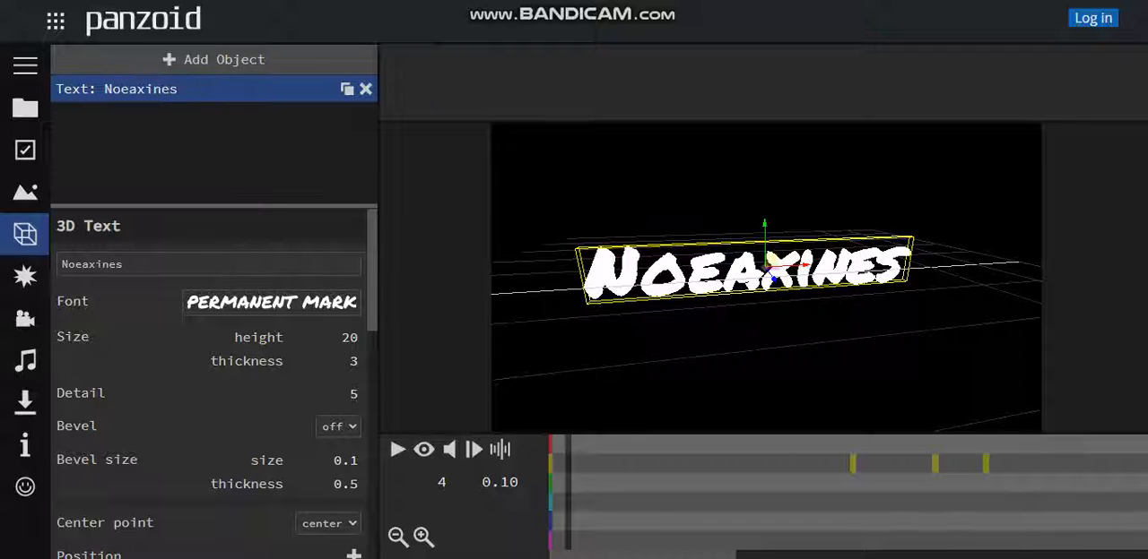
# Switch the viewport to the camera preview and play the intro
pyautogui.click(424, 450)
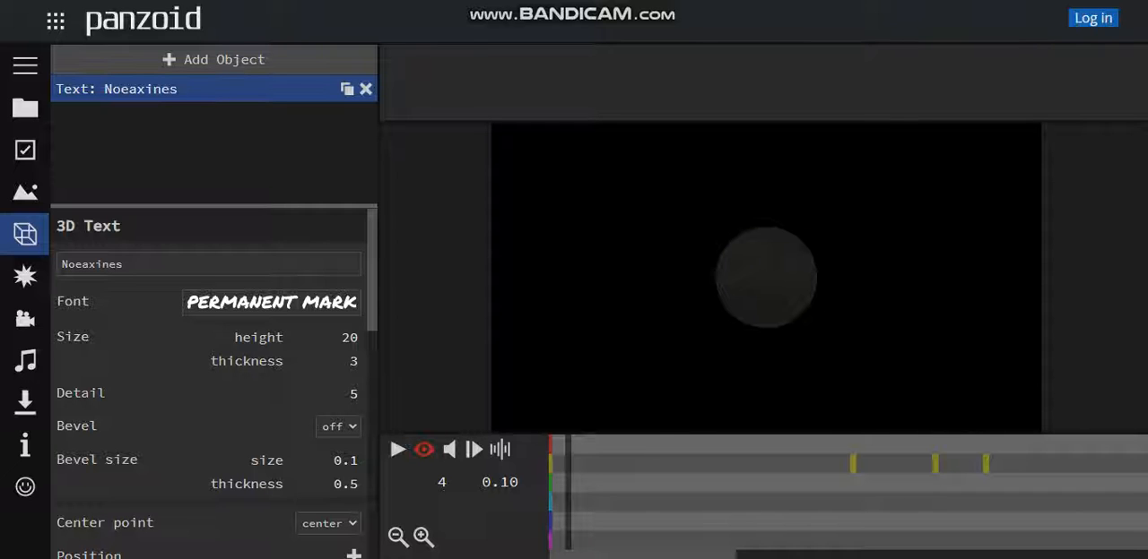
pyautogui.press('space')
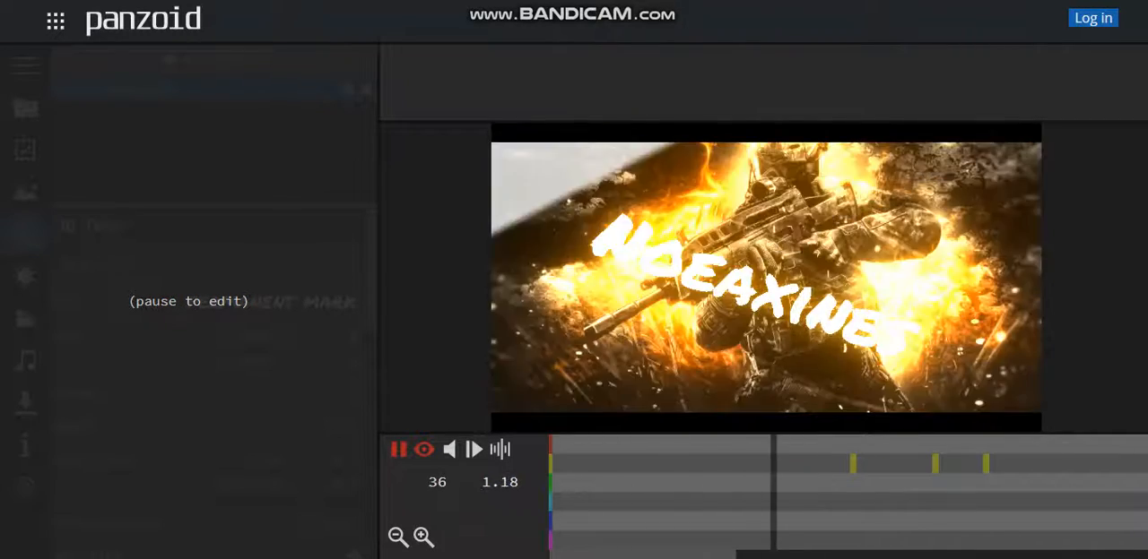
# Pause the intro preview and configure the video download with the balanced mode and the .mkv (vp8/opus) format
pyautogui.press('space')
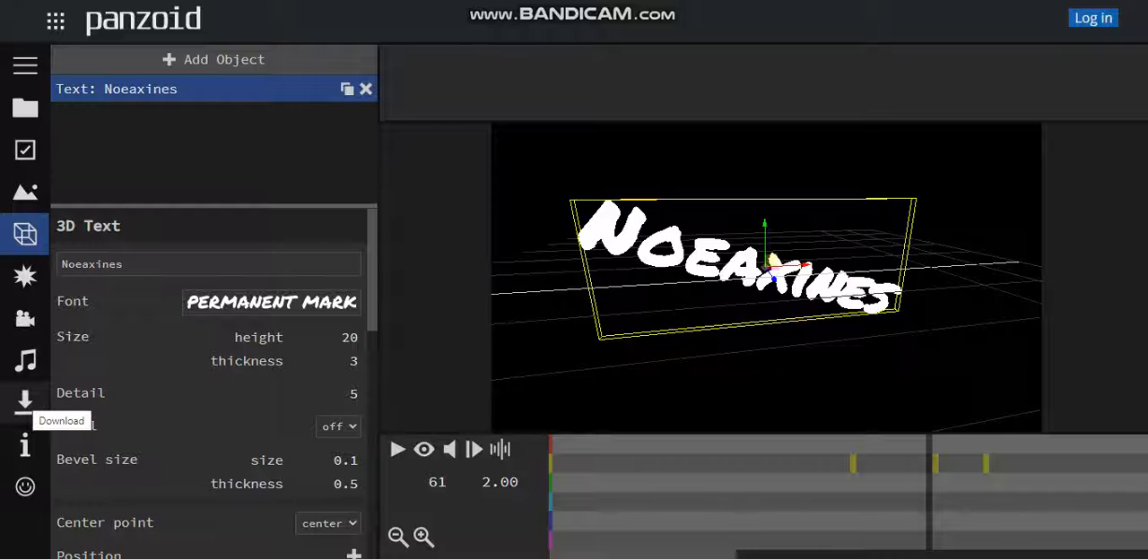
pyautogui.click(25, 402)
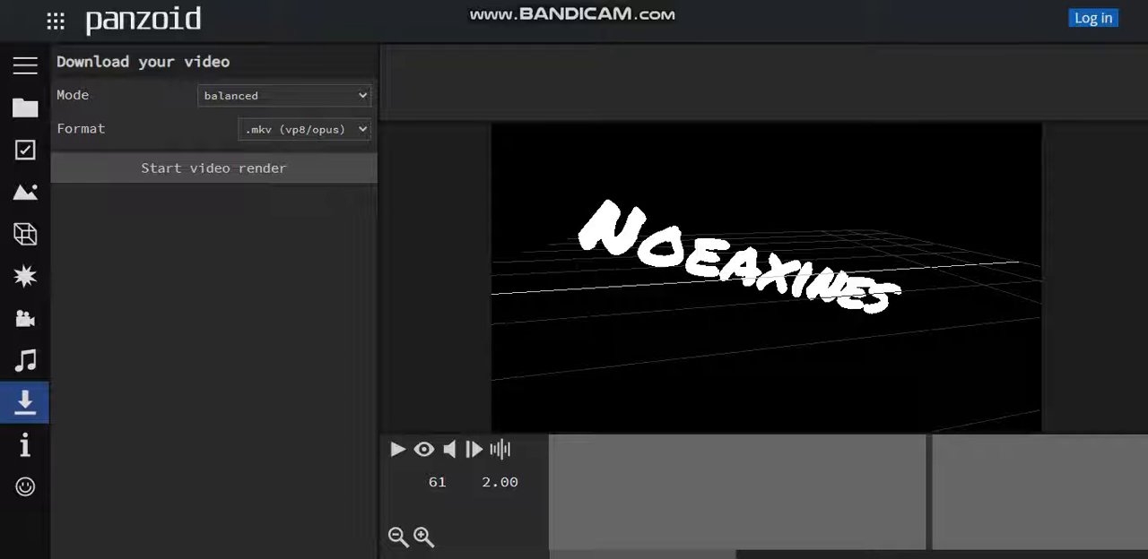
pyautogui.click(304, 130)
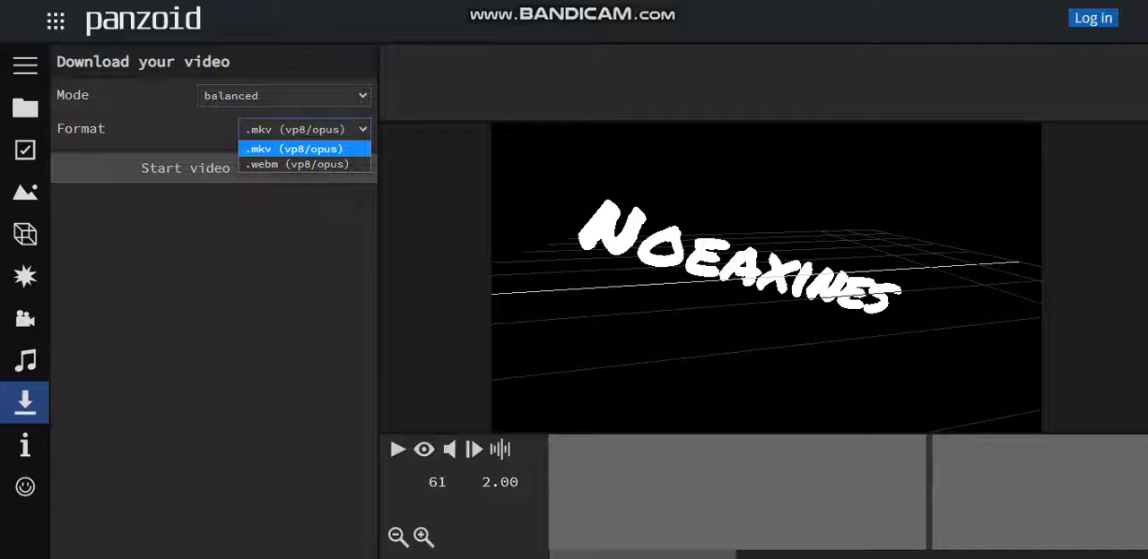
pyautogui.click(304, 148)
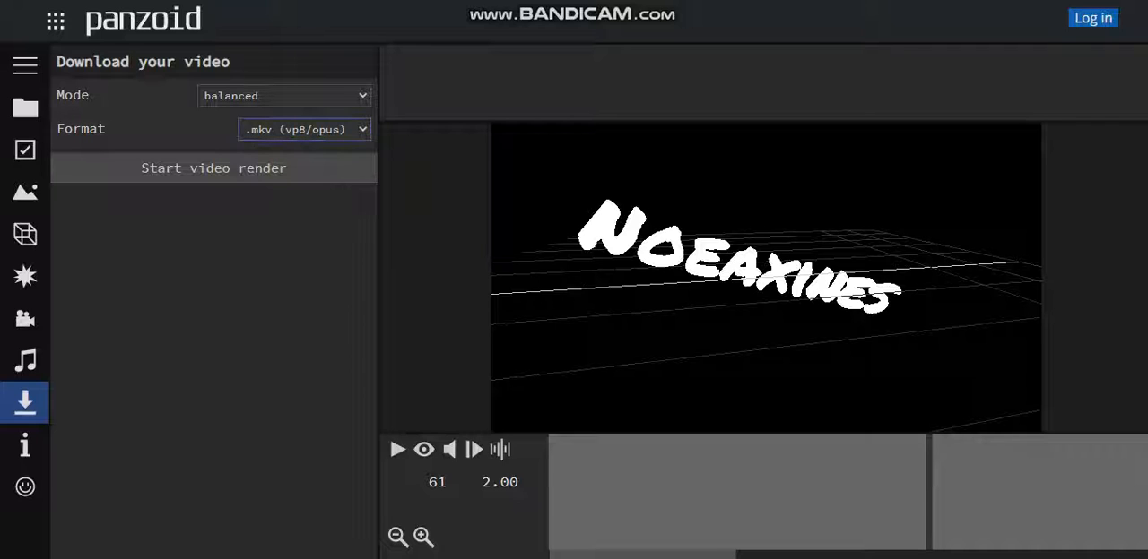
pyautogui.click(282, 95)
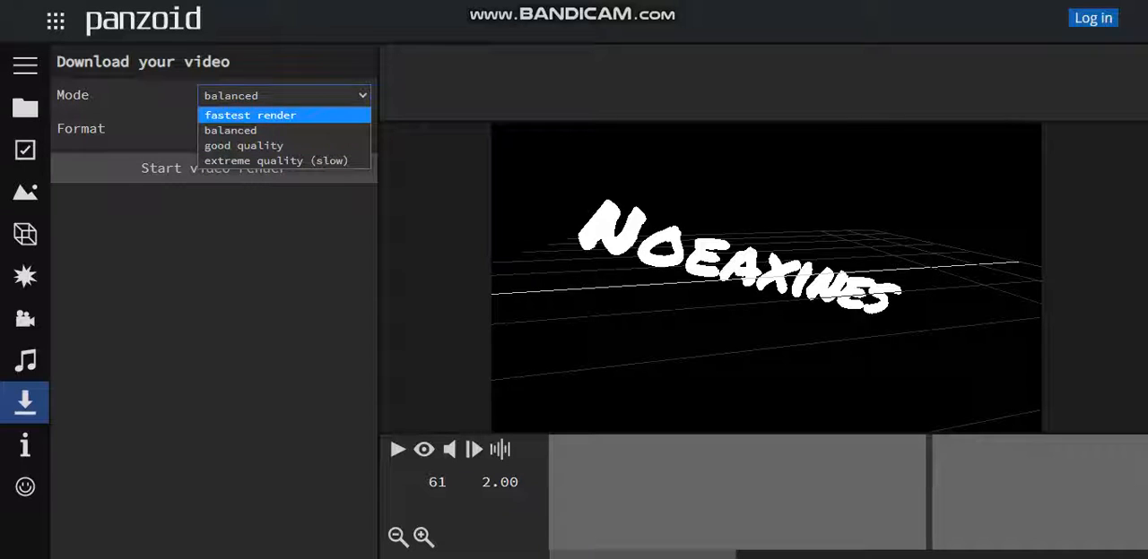
pyautogui.click(283, 131)
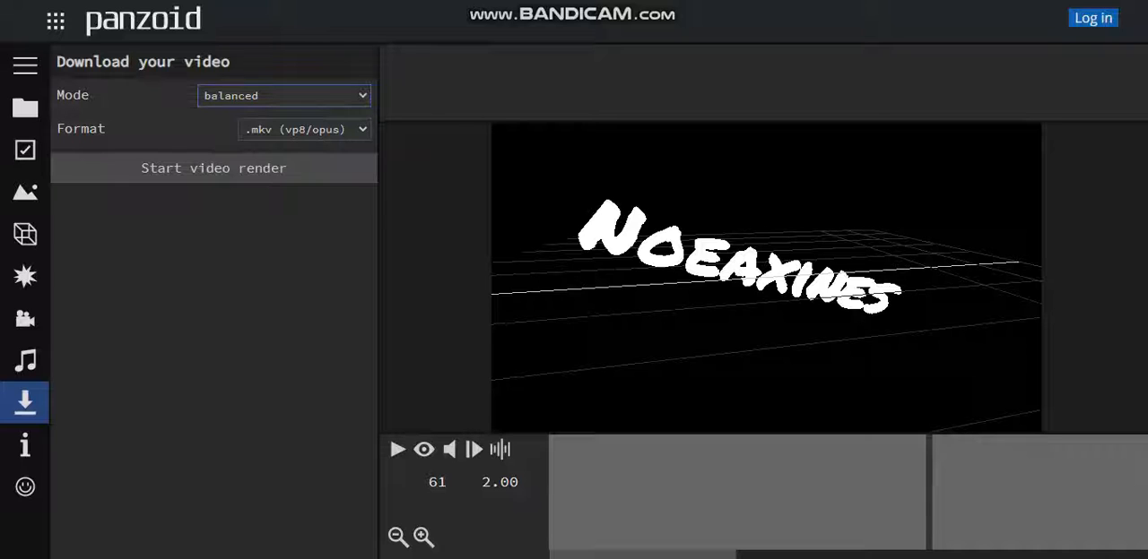
pyautogui.click(304, 130)
pyautogui.click(304, 148)
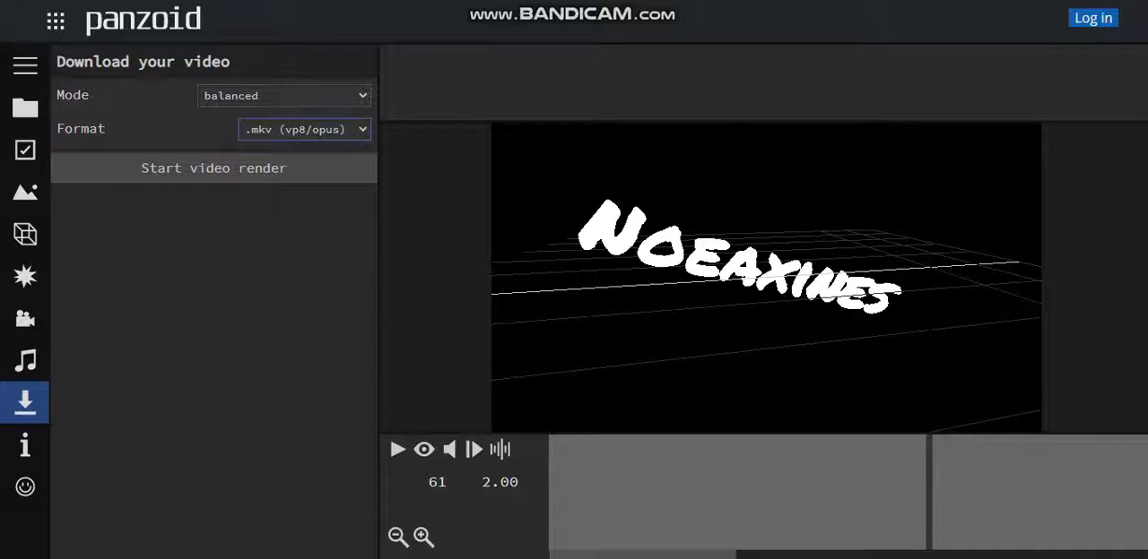
# Render the intro video and download the finished file
pyautogui.click(214, 169)
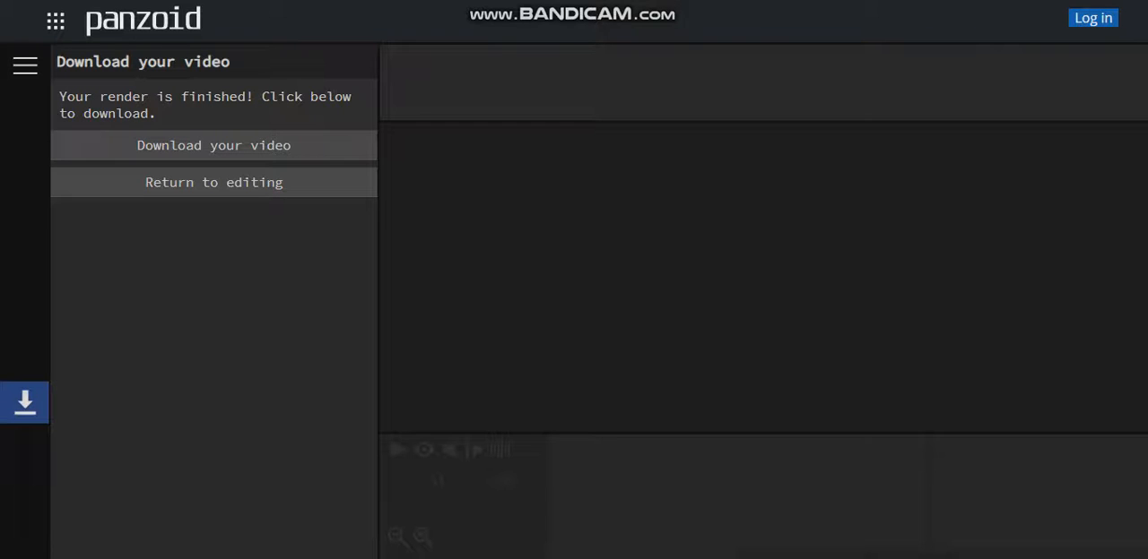
pyautogui.click(367, 144)
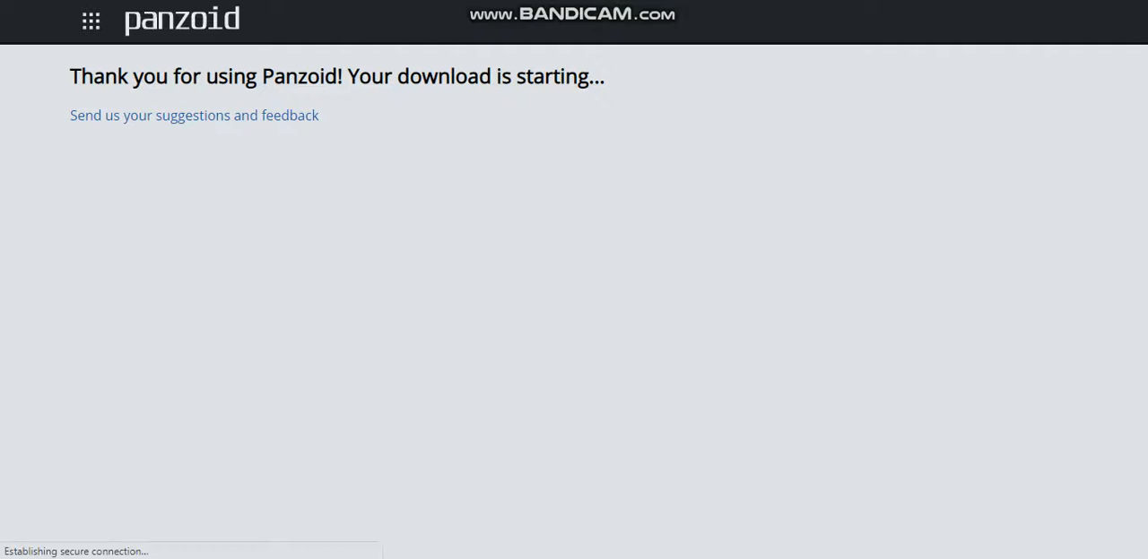